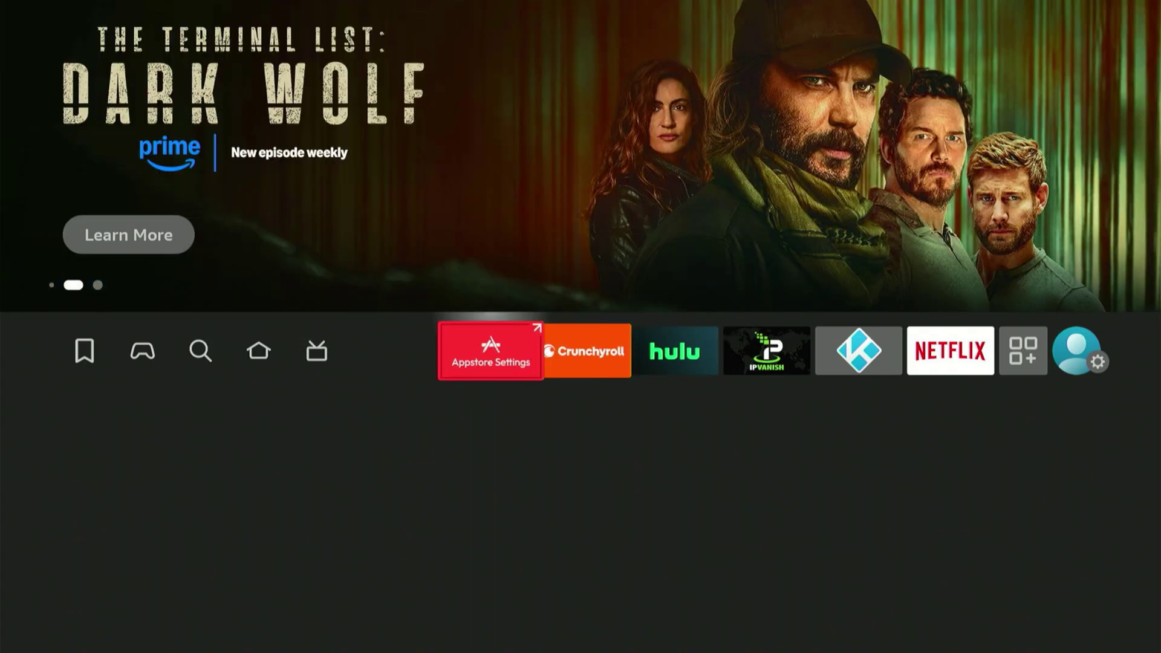
Step: Open the text search from the Find section of the home screen
{"action": "key", "text": "Left"}
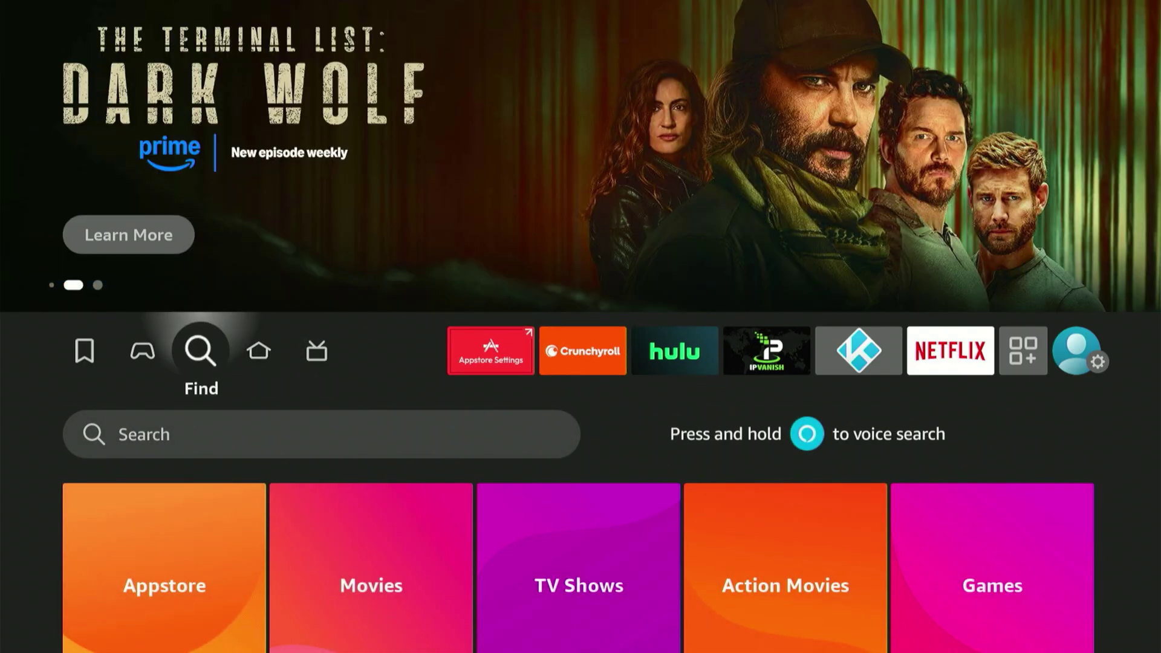
{"action": "key", "text": "Down"}
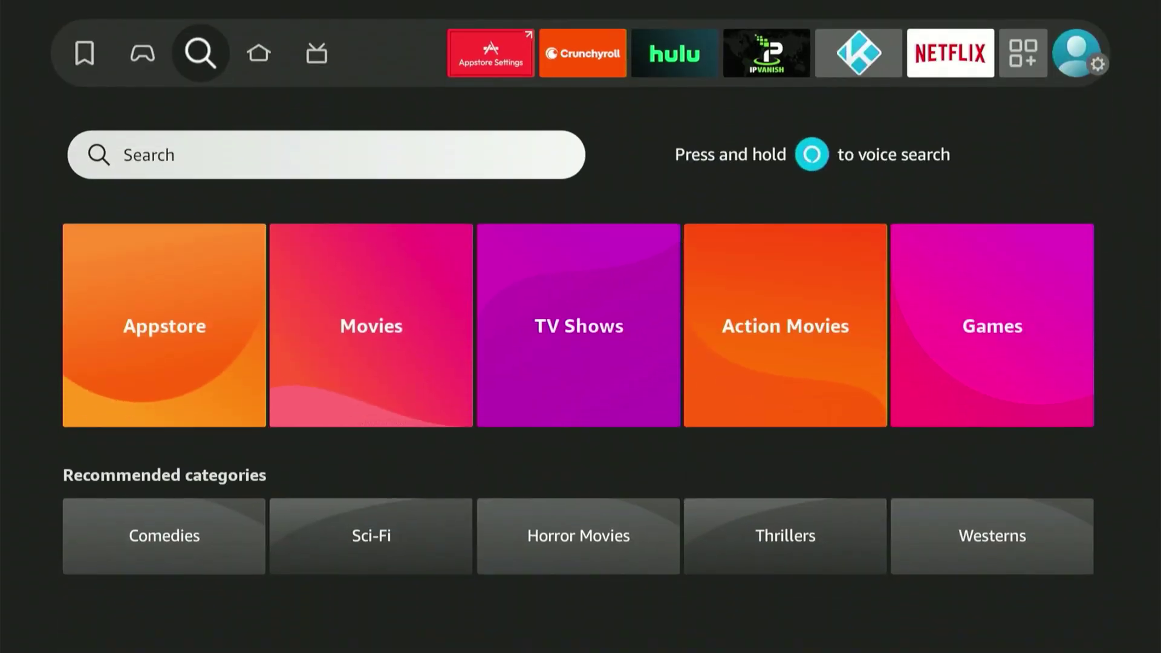
{"action": "key", "text": "Return"}
Step: Enter "Dow" as the search term
{"action": "key", "text": "Right"}
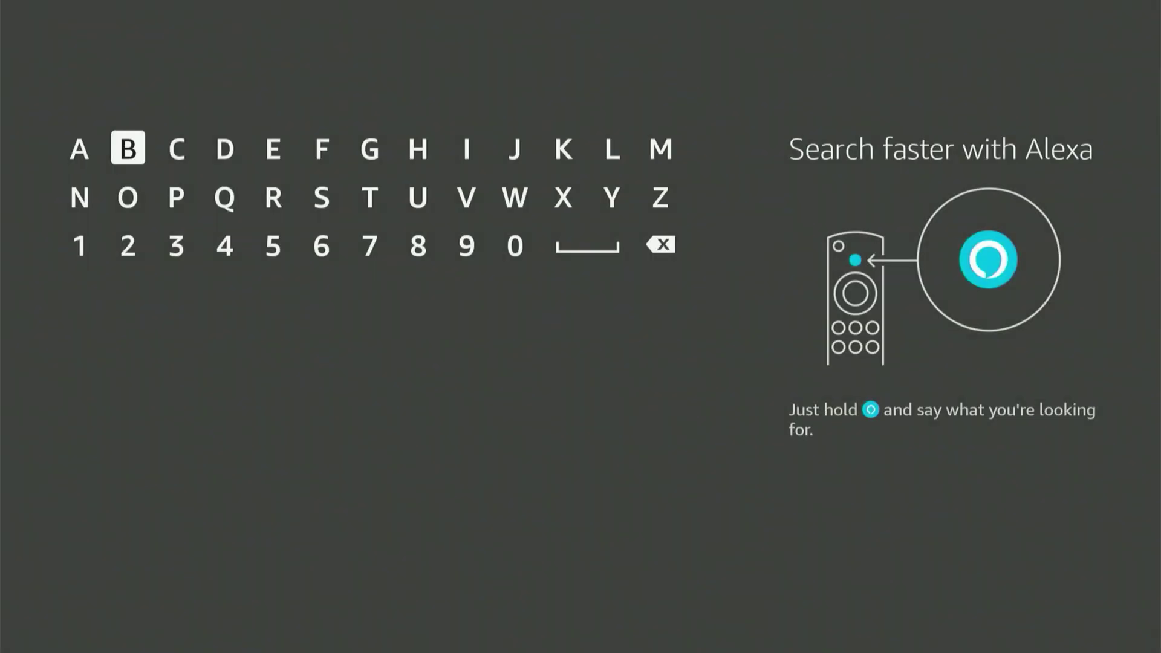
{"action": "key", "text": "Right"}
{"action": "key", "text": "Right"}
{"action": "key", "text": "Return"}
{"action": "key", "text": "Down"}
{"action": "key", "text": "Down"}
{"action": "key", "text": "Left"}
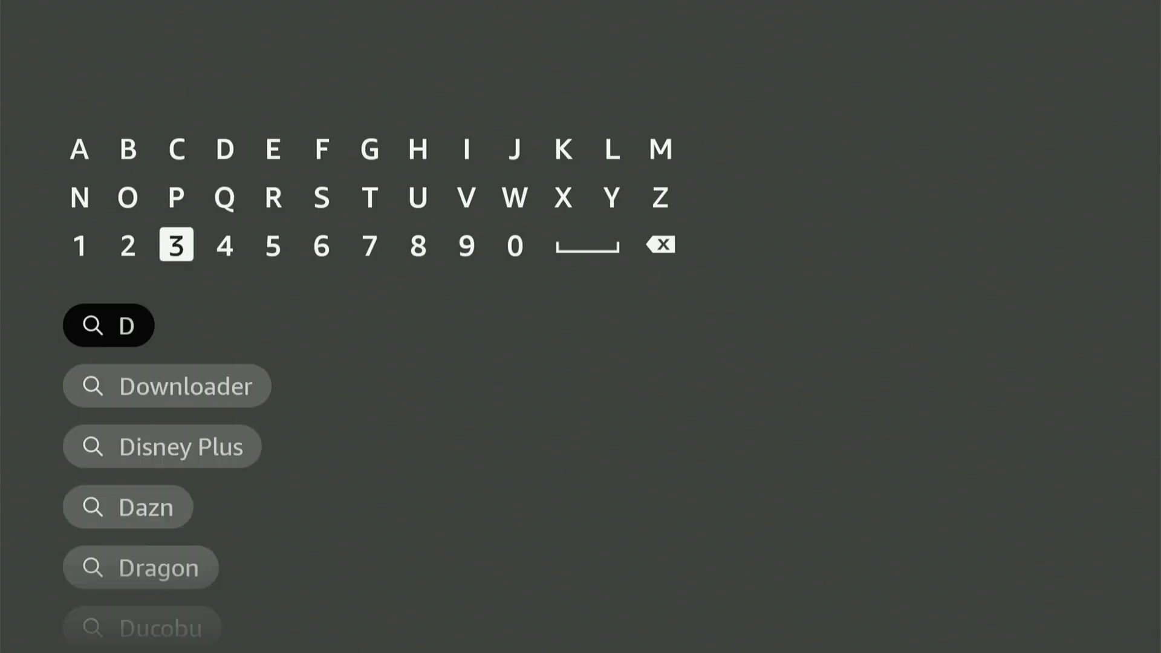
{"action": "key", "text": "Up"}
{"action": "key", "text": "Left"}
{"action": "key", "text": "Return"}
{"action": "key", "text": "Right"}
{"action": "key", "text": "Right"}
{"action": "key", "text": "Right"}
{"action": "key", "text": "Right"}
{"action": "key", "text": "Right"}
{"action": "key", "text": "Right"}
{"action": "key", "text": "Right"}
{"action": "key", "text": "Right"}
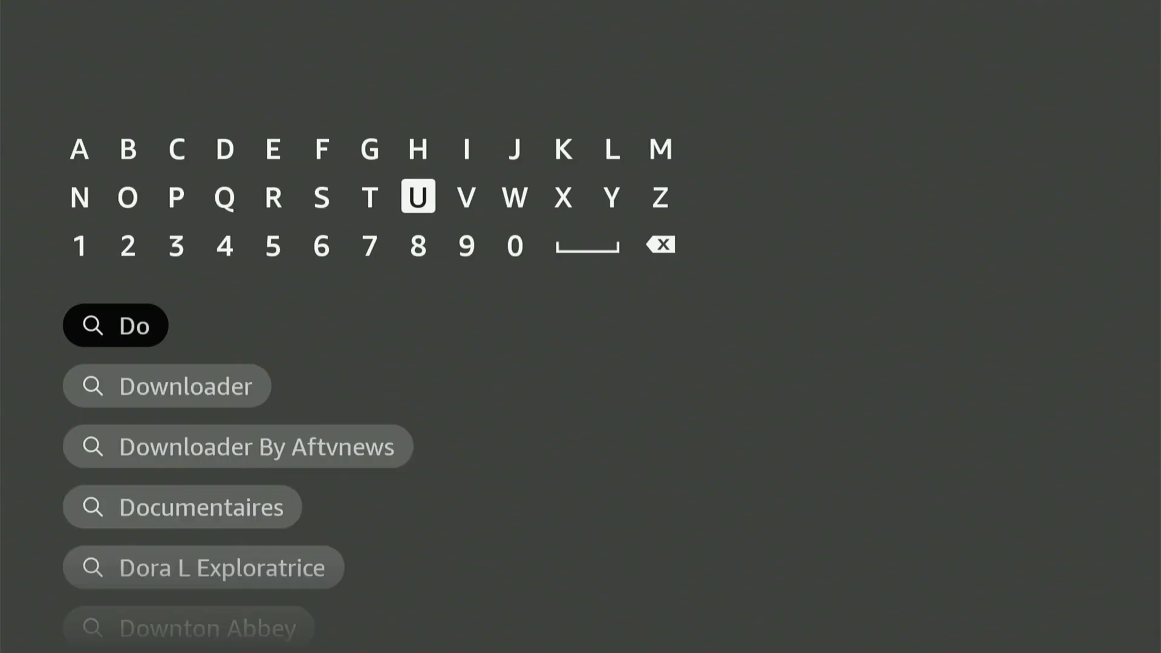
{"action": "key", "text": "Return"}
Step: Run the search with the suggested term "Downloader"
{"action": "key", "text": "Left"}
{"action": "key", "text": "Left"}
{"action": "key", "text": "Left"}
{"action": "key", "text": "Left"}
{"action": "key", "text": "Left"}
{"action": "key", "text": "Left"}
{"action": "key", "text": "Left"}
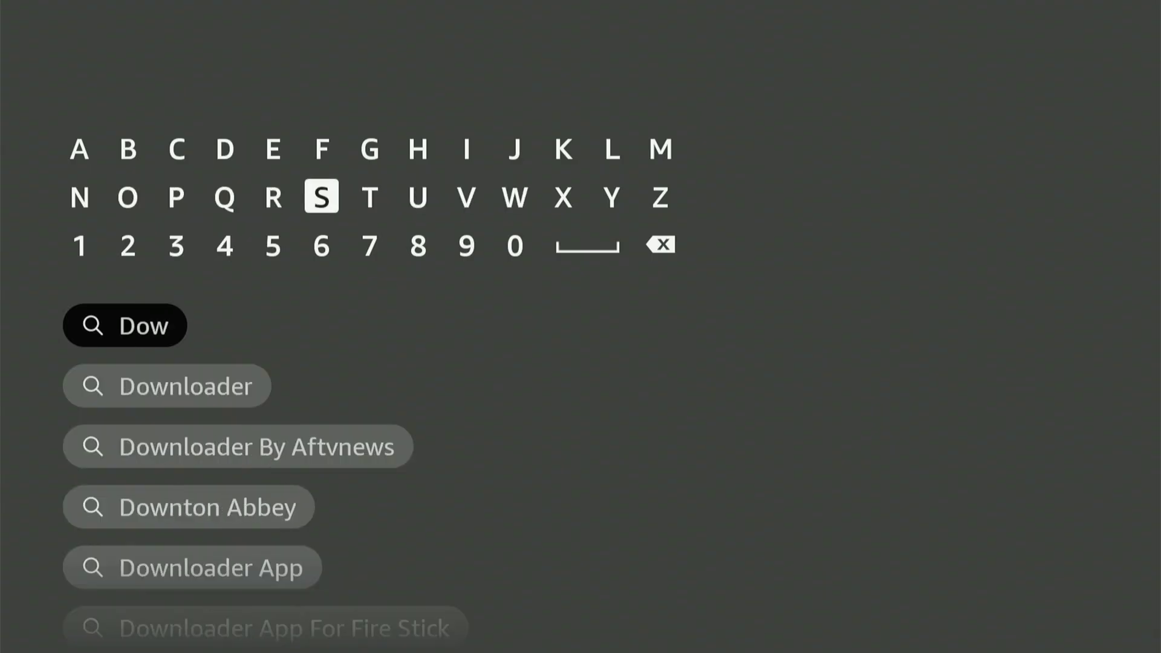
{"action": "key", "text": "Down"}
{"action": "key", "text": "Down"}
{"action": "key", "text": "Down"}
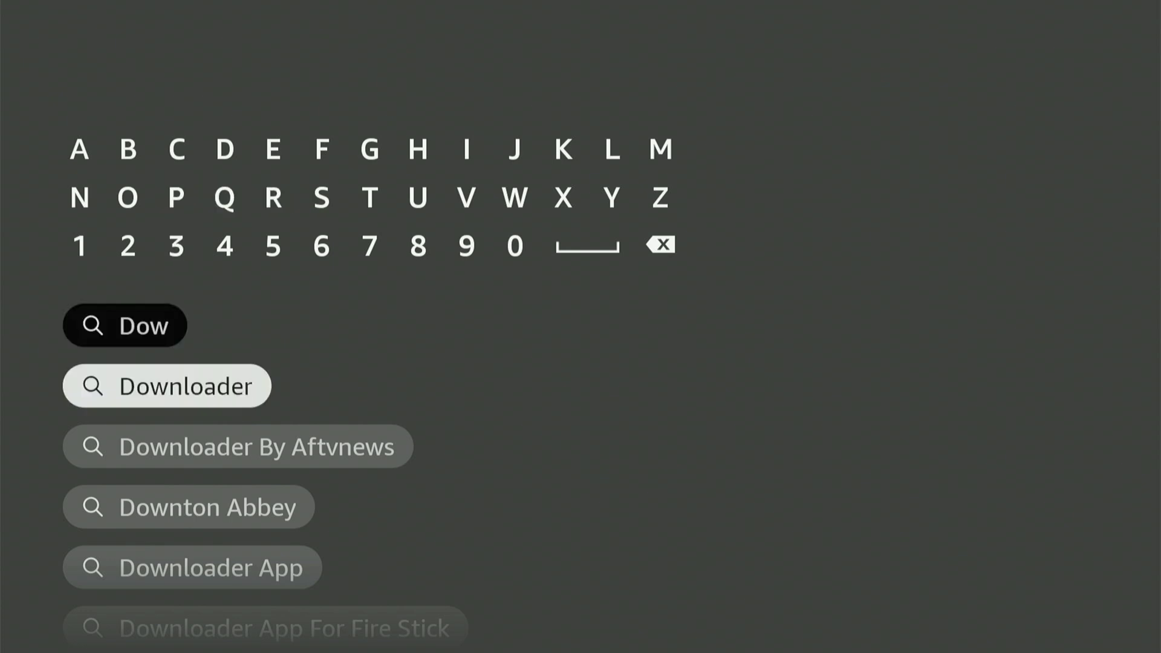
{"action": "key", "text": "Return"}
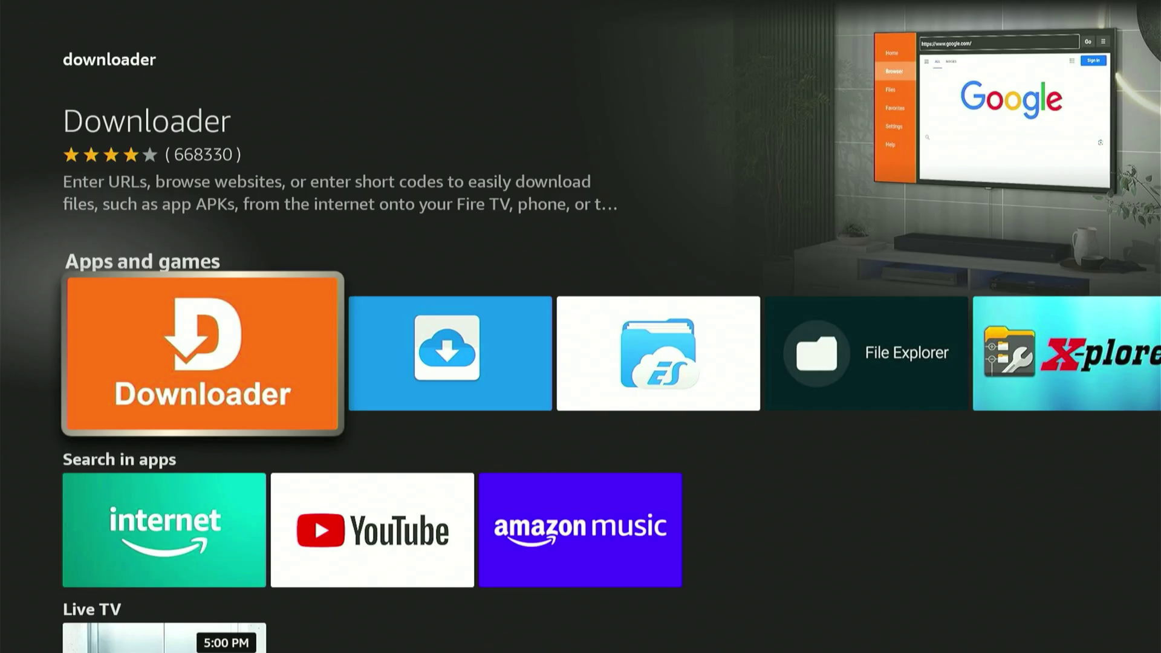
Step: Open the Downloader app's details from the search results and download the app
{"action": "key", "text": "Return"}
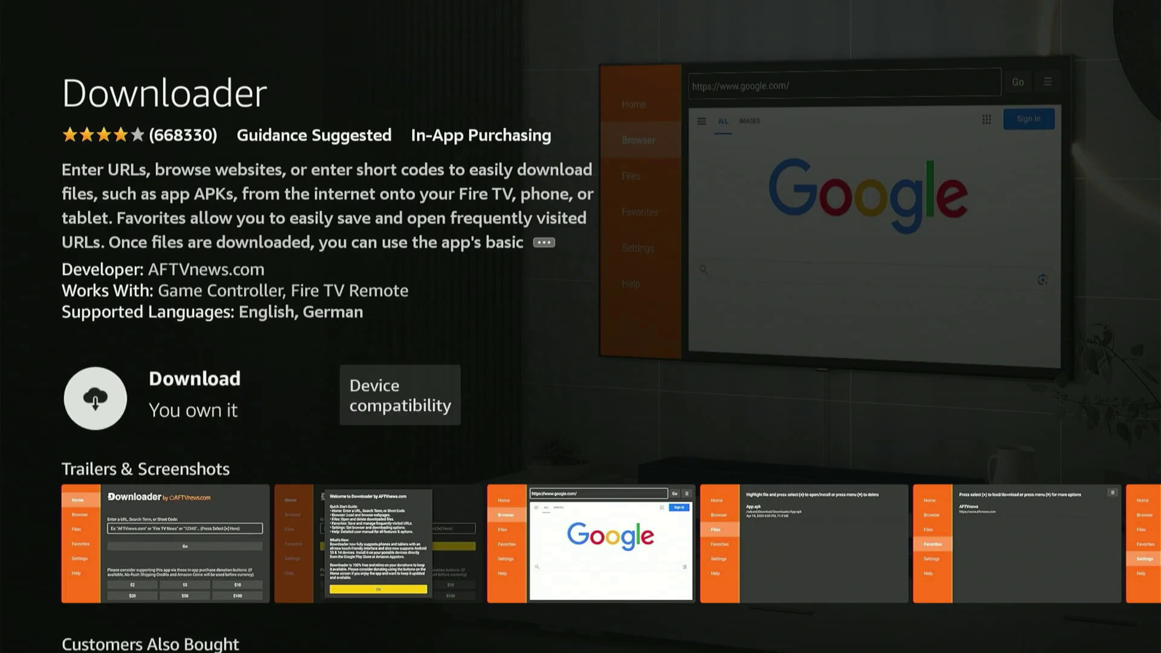
{"action": "key", "text": "Return"}
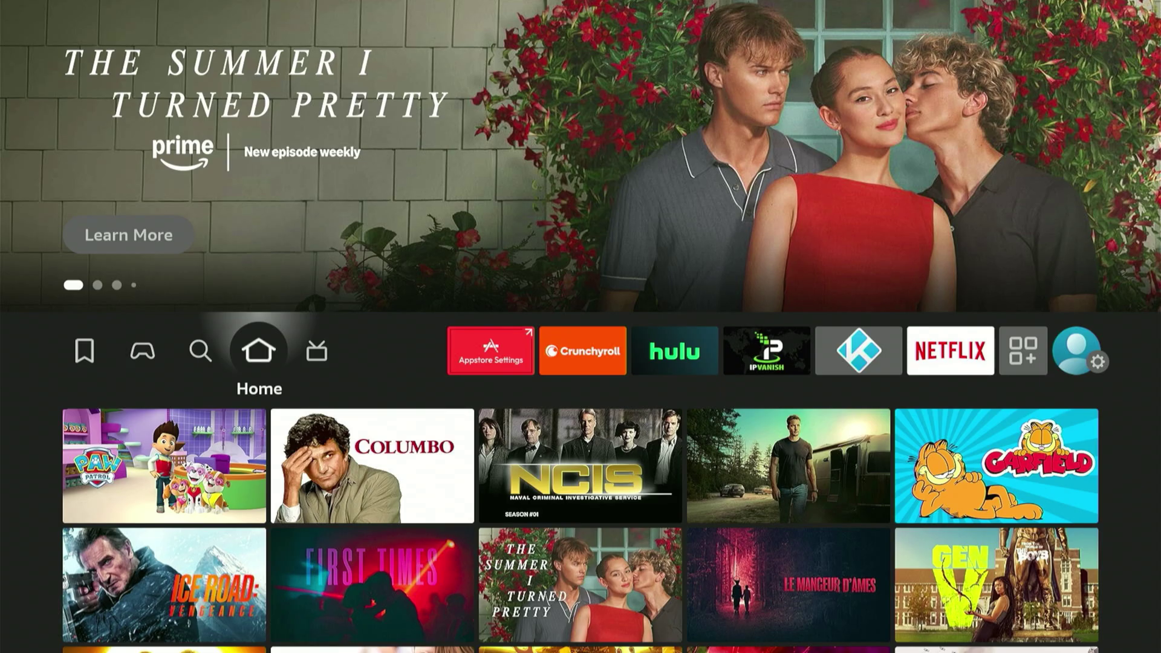
Step: Go from the home screen to the Fire TV settings categories
{"action": "key", "text": "Right"}
{"action": "key", "text": "Right"}
{"action": "key", "text": "Right"}
{"action": "key", "text": "Right"}
{"action": "key", "text": "Right"}
{"action": "key", "text": "Right"}
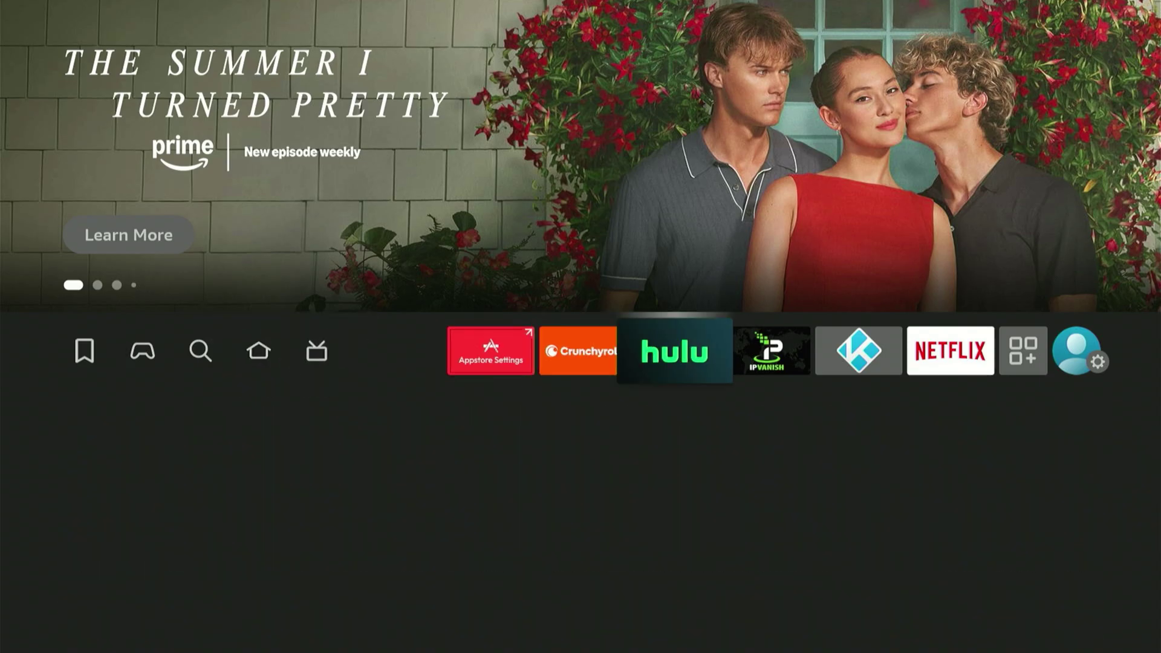
{"action": "key", "text": "Right"}
{"action": "key", "text": "Right"}
{"action": "key", "text": "Right"}
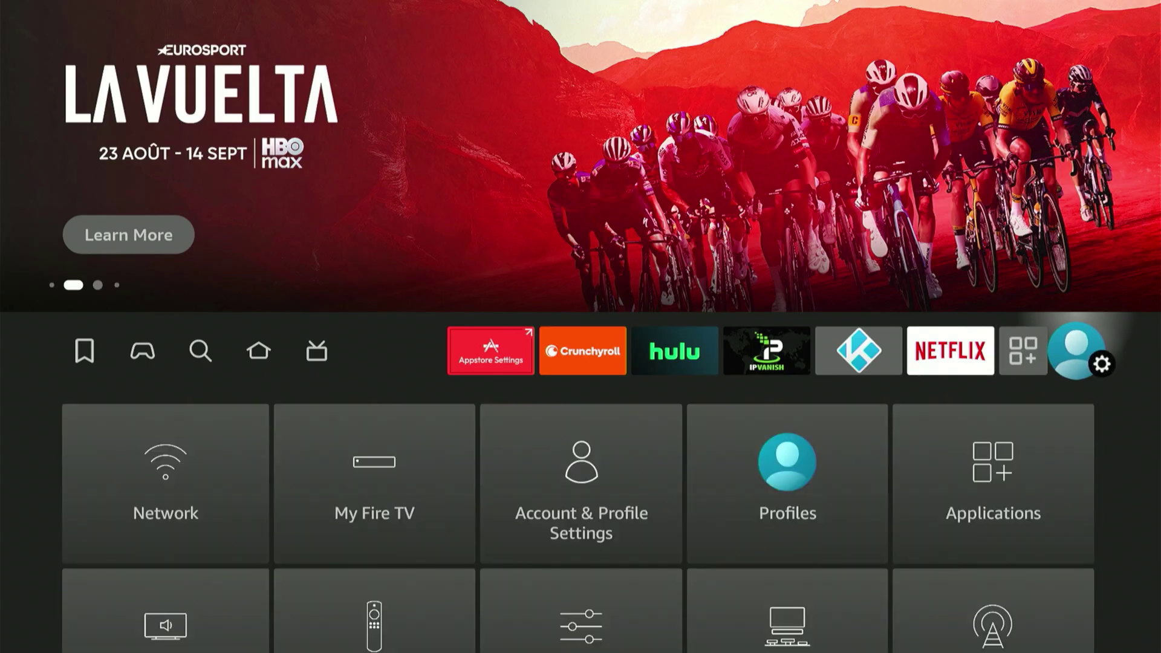
{"action": "key", "text": "Down"}
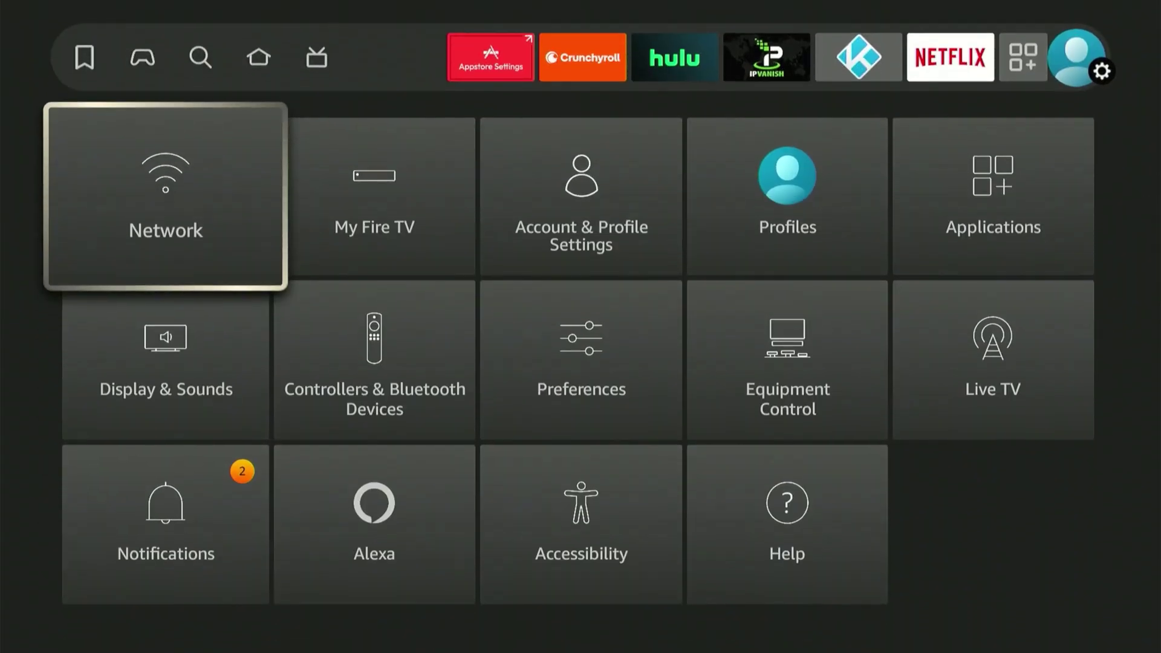
{"action": "key", "text": "Down"}
{"action": "key", "text": "Right"}
{"action": "key", "text": "Right"}
{"action": "key", "text": "Right"}
{"action": "key", "text": "Right"}
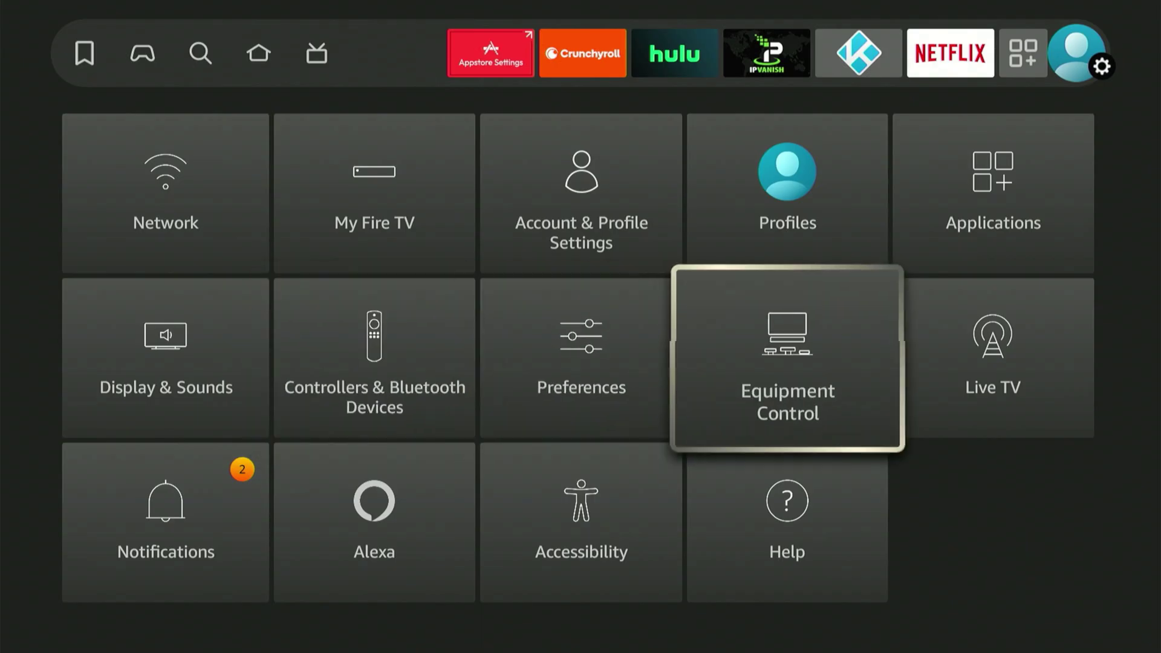
{"action": "key", "text": "Up"}
{"action": "key", "text": "Left"}
{"action": "key", "text": "Down"}
{"action": "key", "text": "Down"}
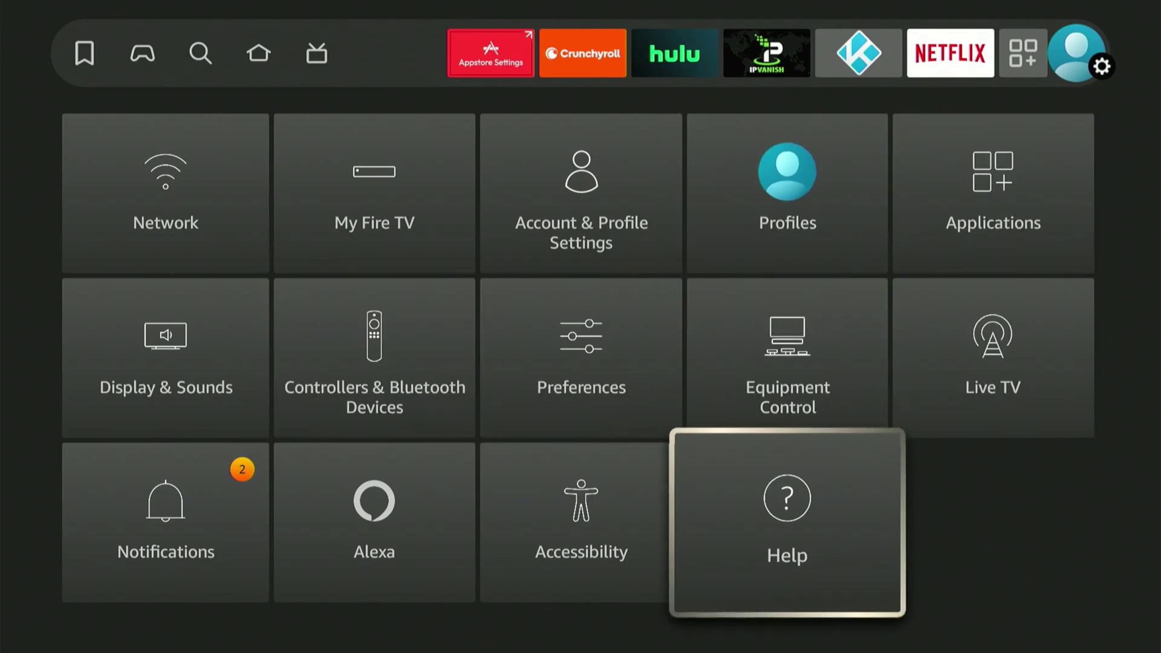
{"action": "key", "text": "Left"}
{"action": "key", "text": "Up"}
{"action": "key", "text": "Right"}
{"action": "key", "text": "Left"}
{"action": "key", "text": "Left"}
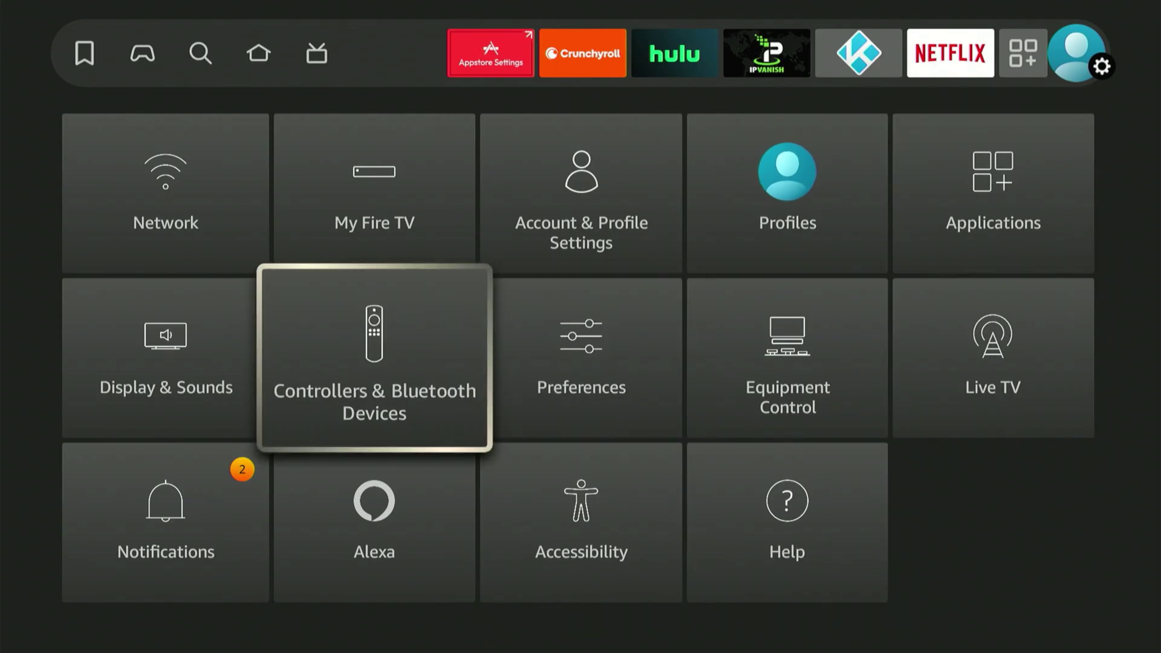
{"action": "key", "text": "Down"}
{"action": "key", "text": "Left"}
{"action": "key", "text": "Up"}
{"action": "key", "text": "Up"}
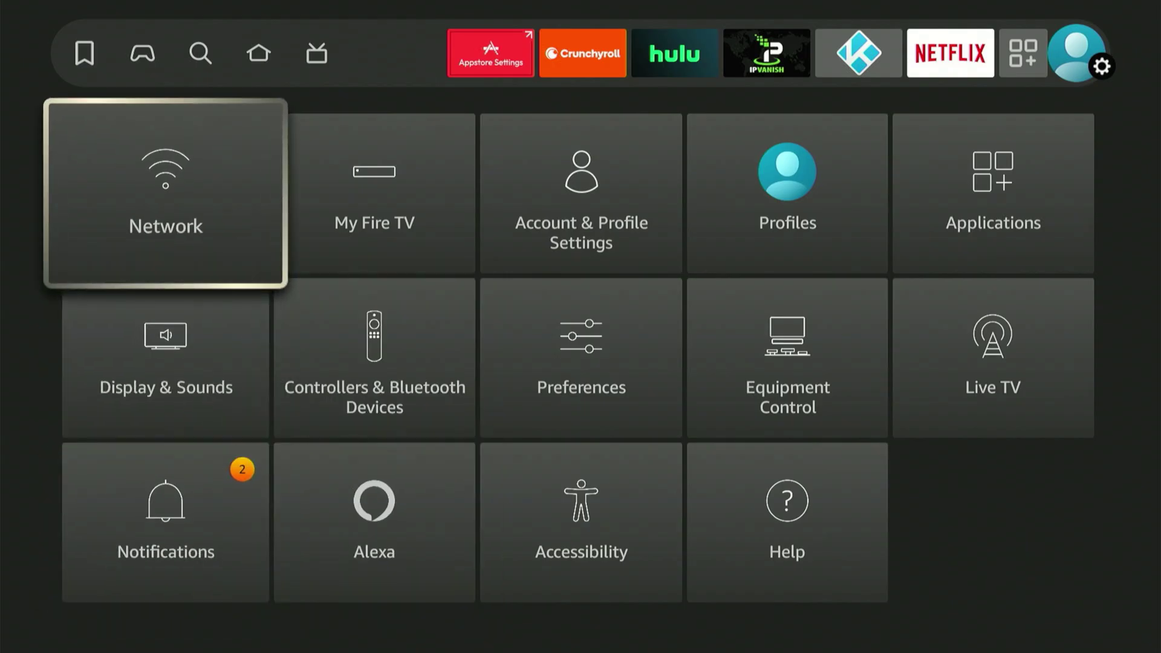
Step: Open the About section of the My Fire TV settings
{"action": "key", "text": "Right"}
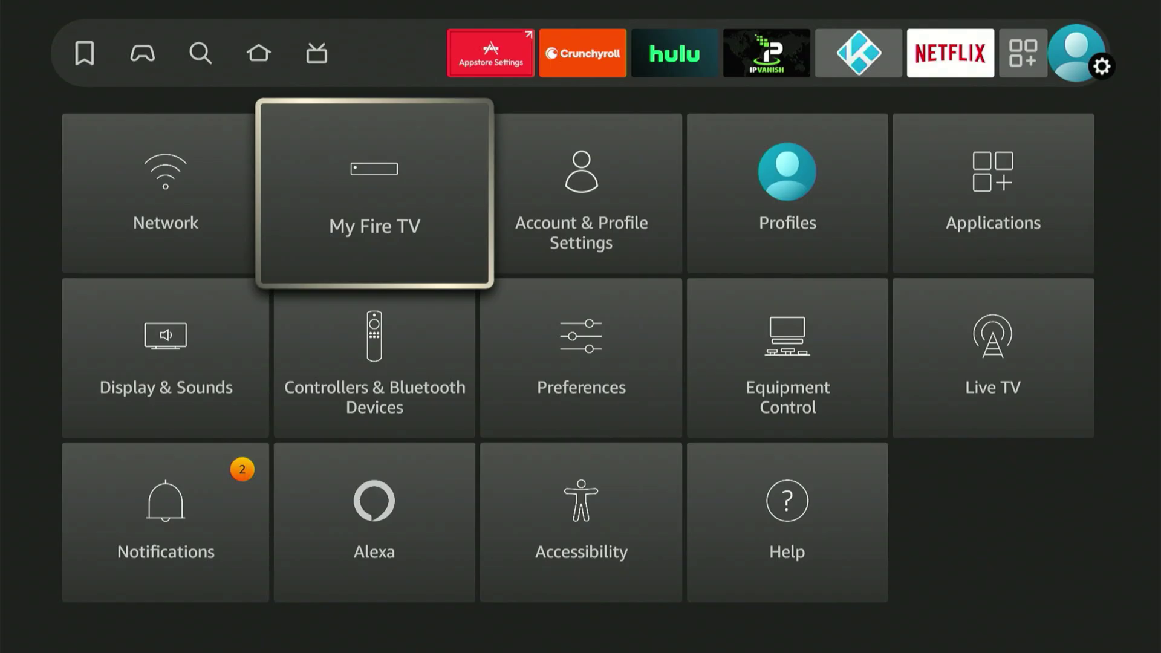
{"action": "key", "text": "Return"}
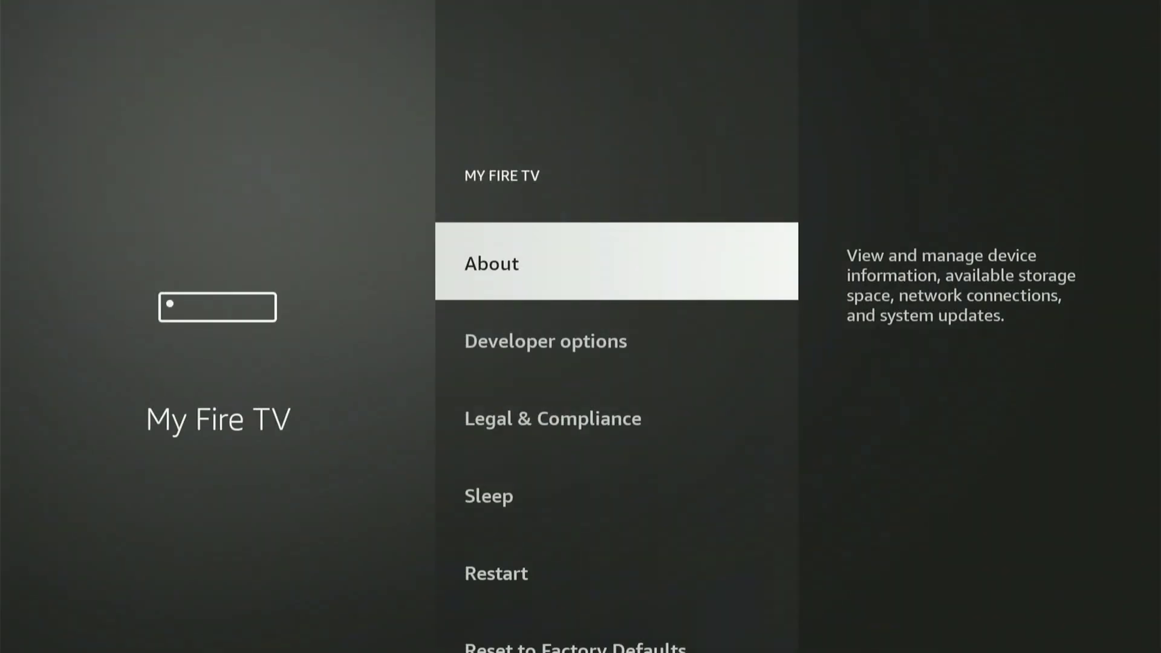
{"action": "key", "text": "Down"}
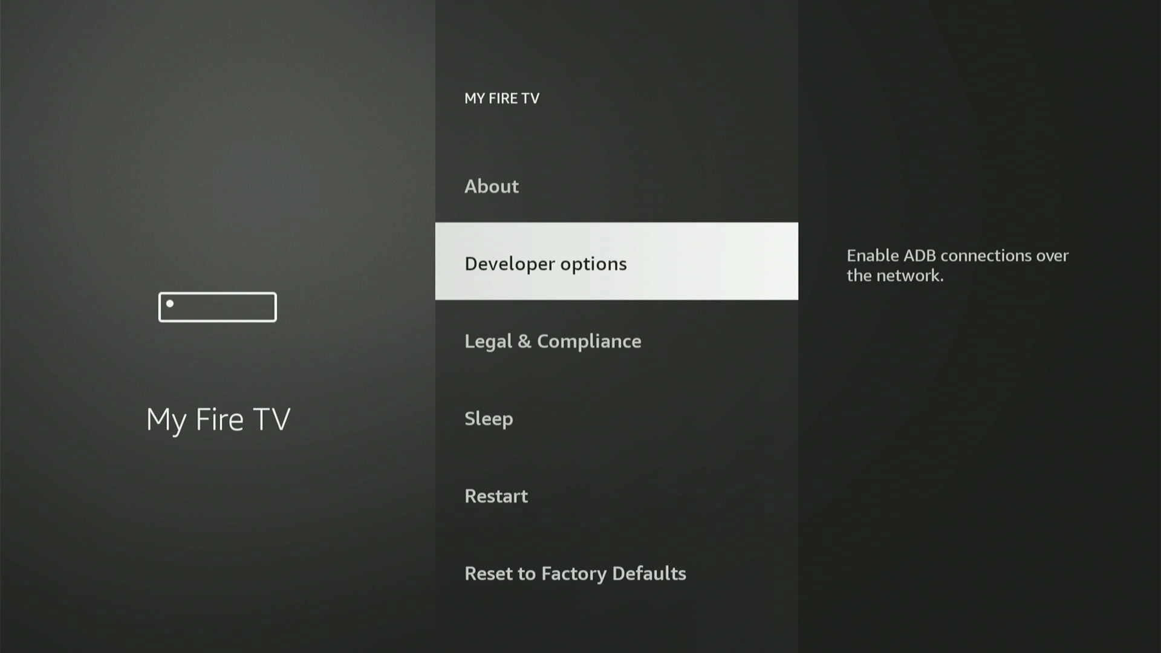
{"action": "key", "text": "Up"}
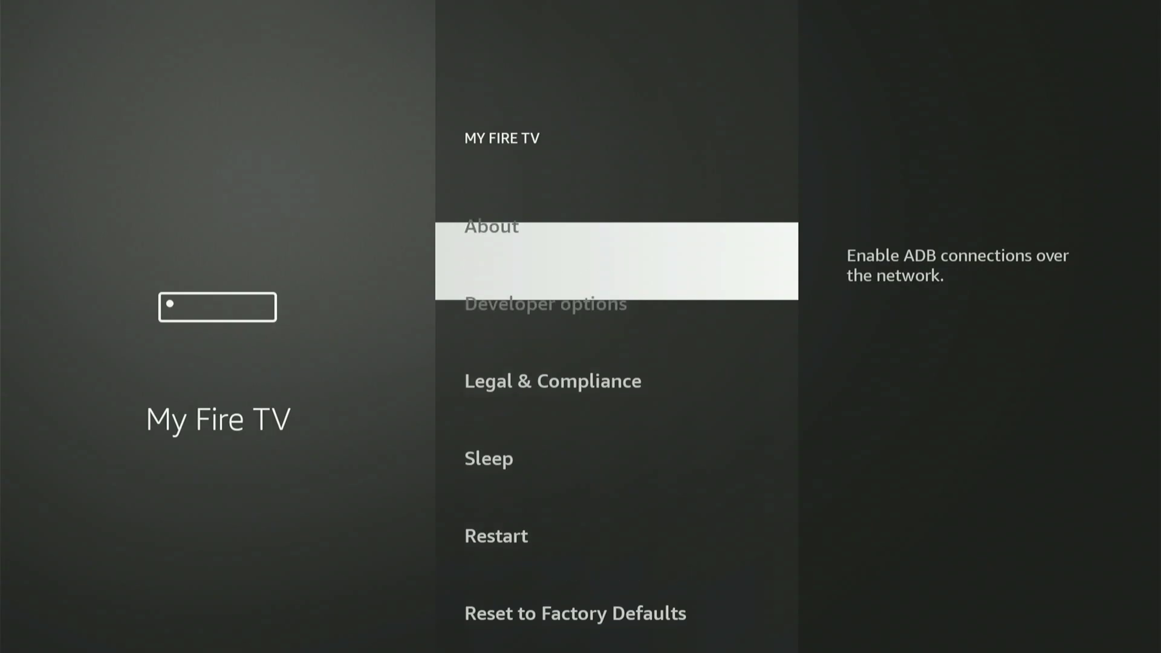
{"action": "key", "text": "Return"}
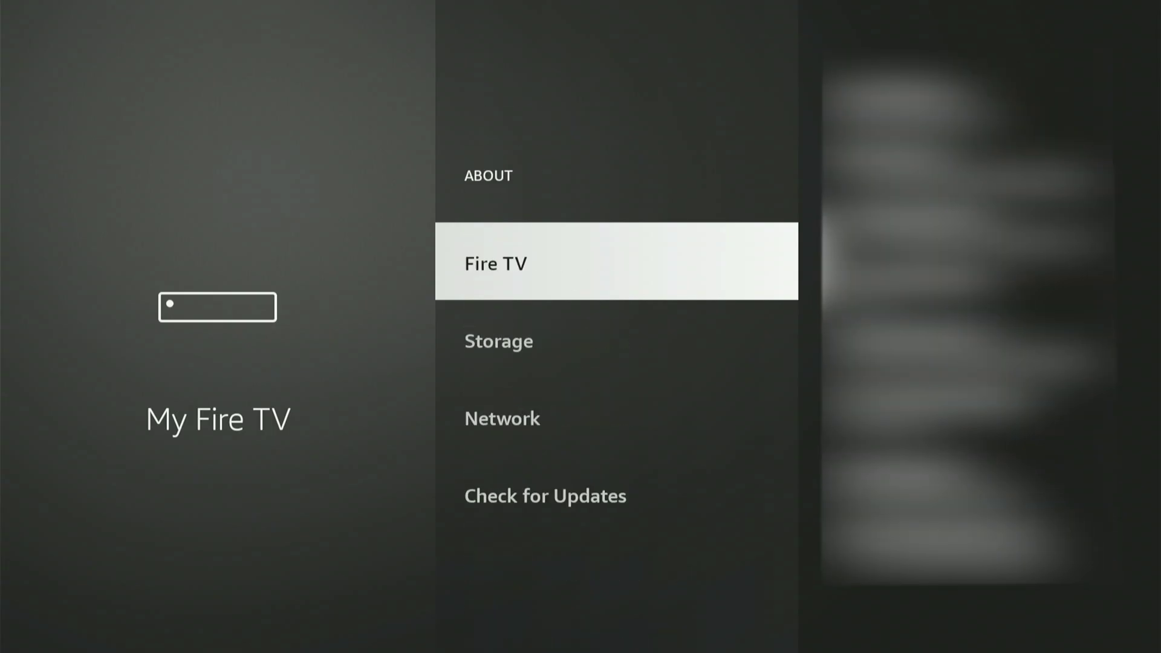
Step: Activate the Fire TV entry repeatedly to unlock developer mode and return to the My Fire TV settings
{"action": "key", "text": "Return"}
{"action": "key", "text": "Return"}
{"action": "key", "text": "Return"}
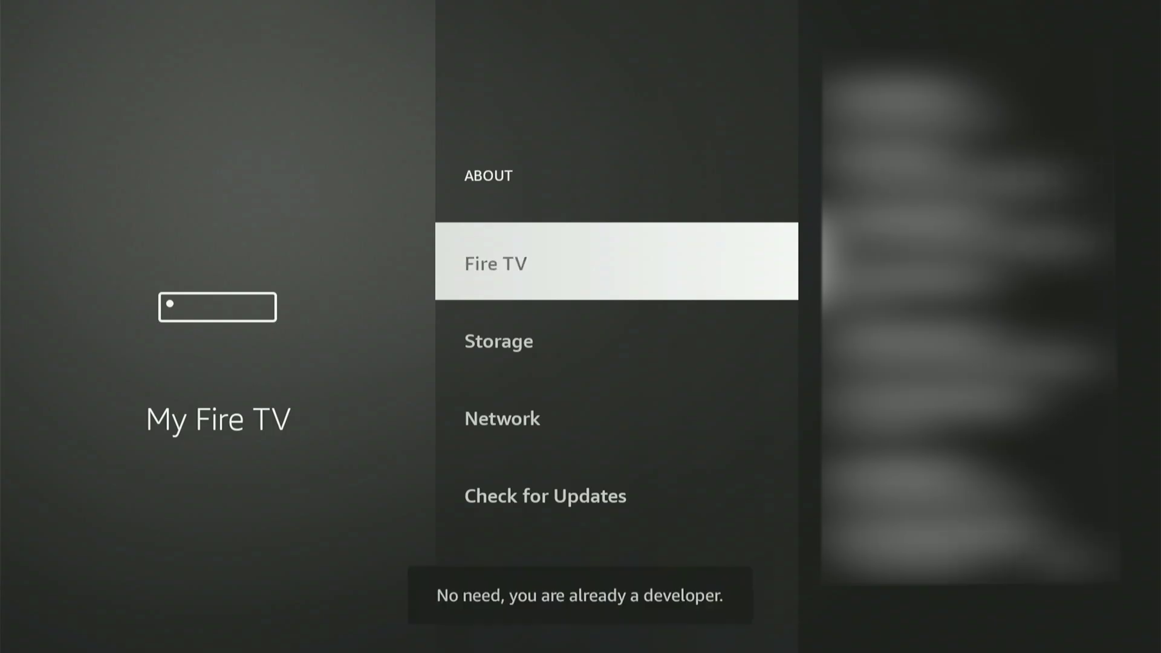
{"action": "key", "text": "Return"}
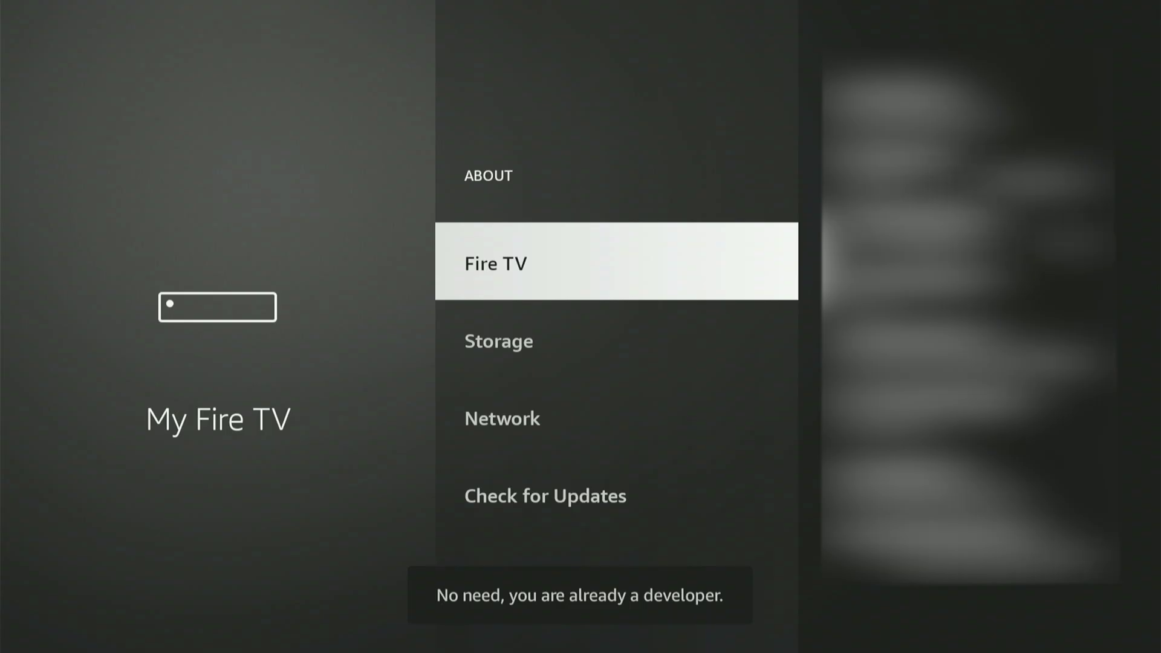
{"action": "key", "text": "Return"}
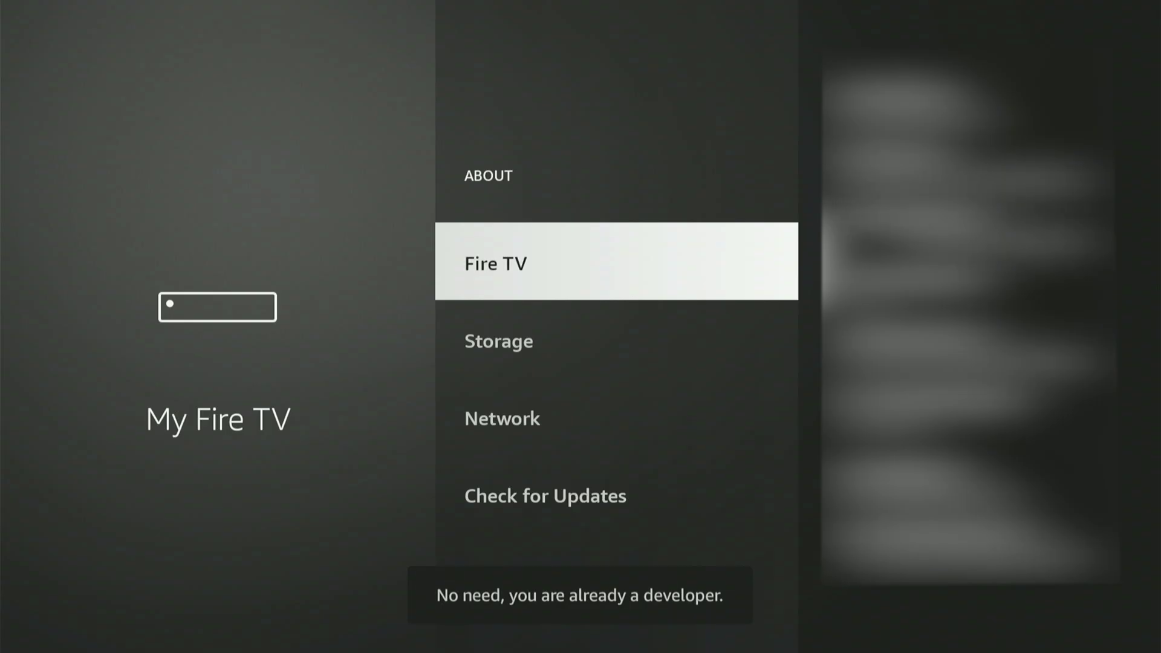
{"action": "key", "text": "Escape"}
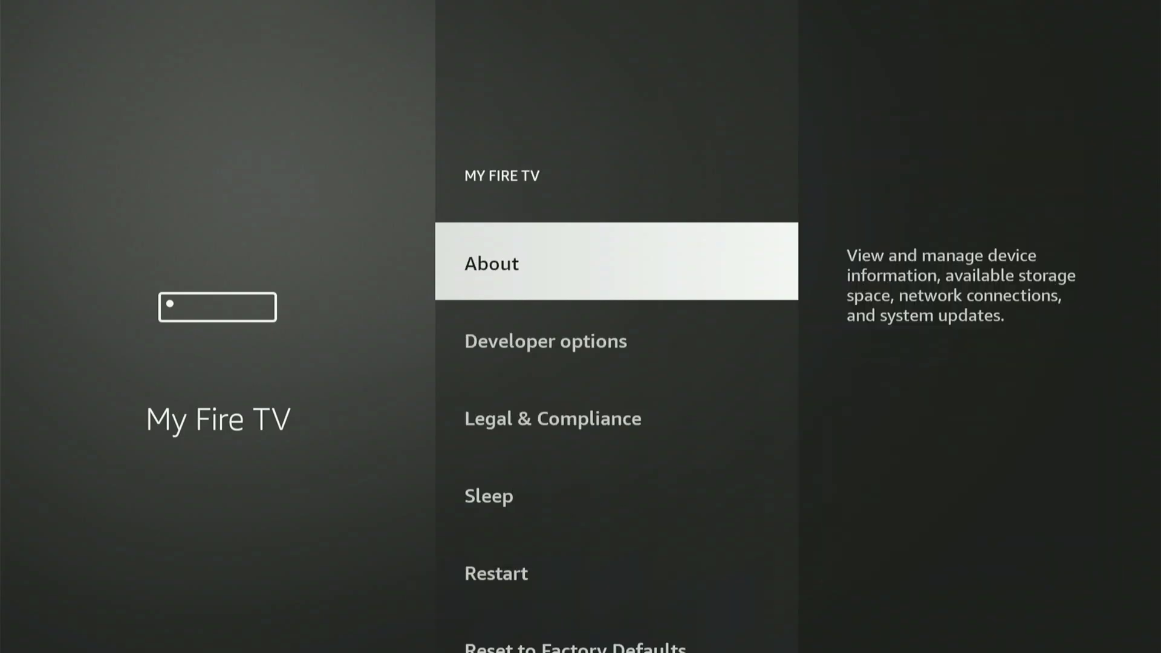
Step: Allow Downloader to install unknown apps in the Developer options
{"action": "key", "text": "Down"}
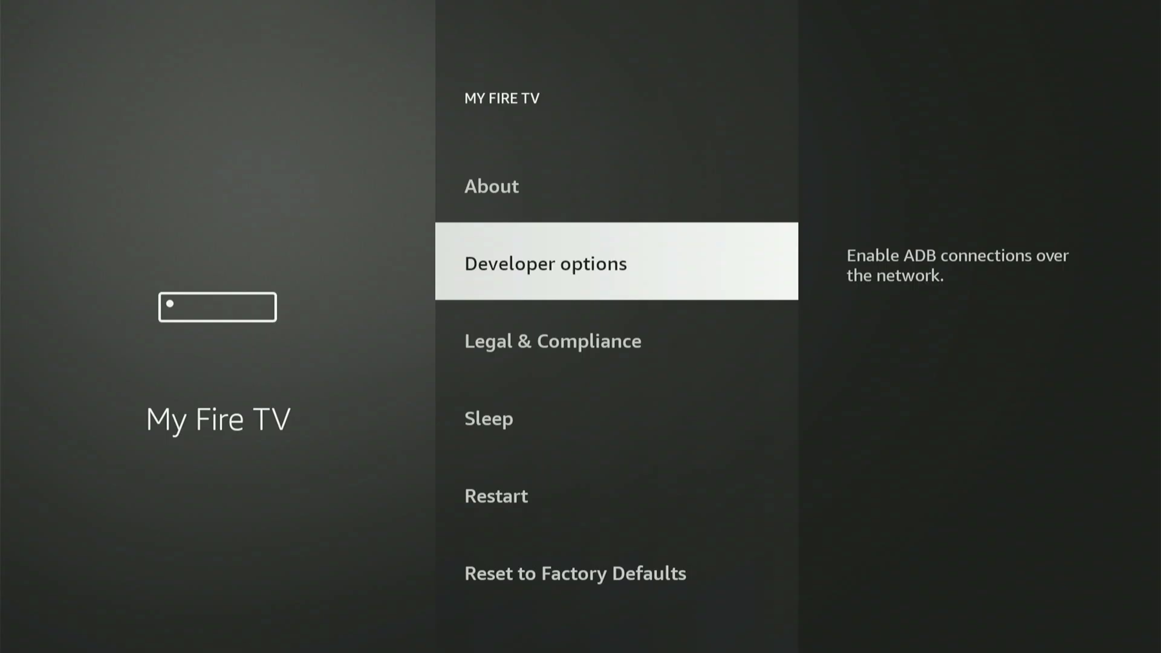
{"action": "key", "text": "Return"}
{"action": "key", "text": "Return"}
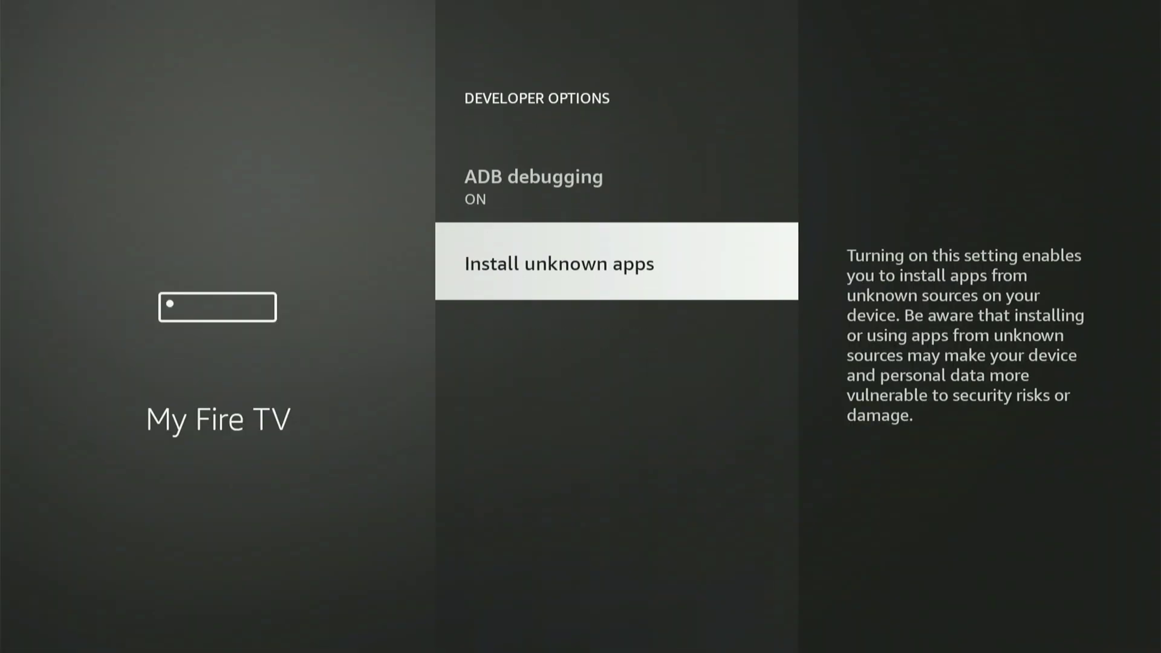
{"action": "key", "text": "Return"}
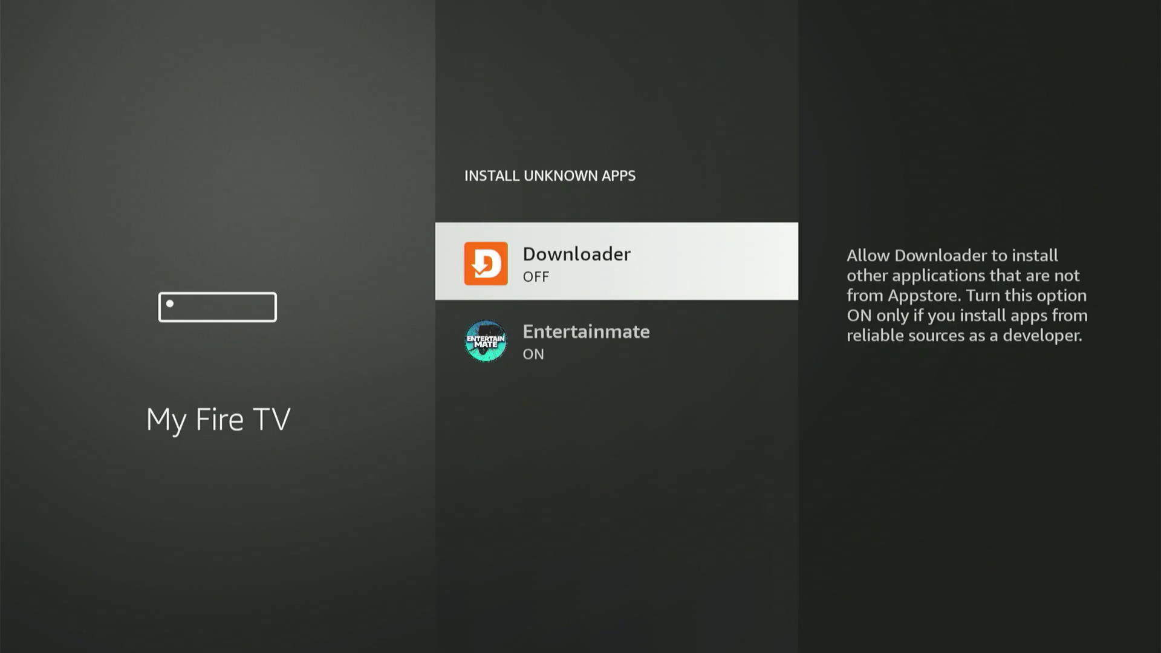
{"action": "key", "text": "Return"}
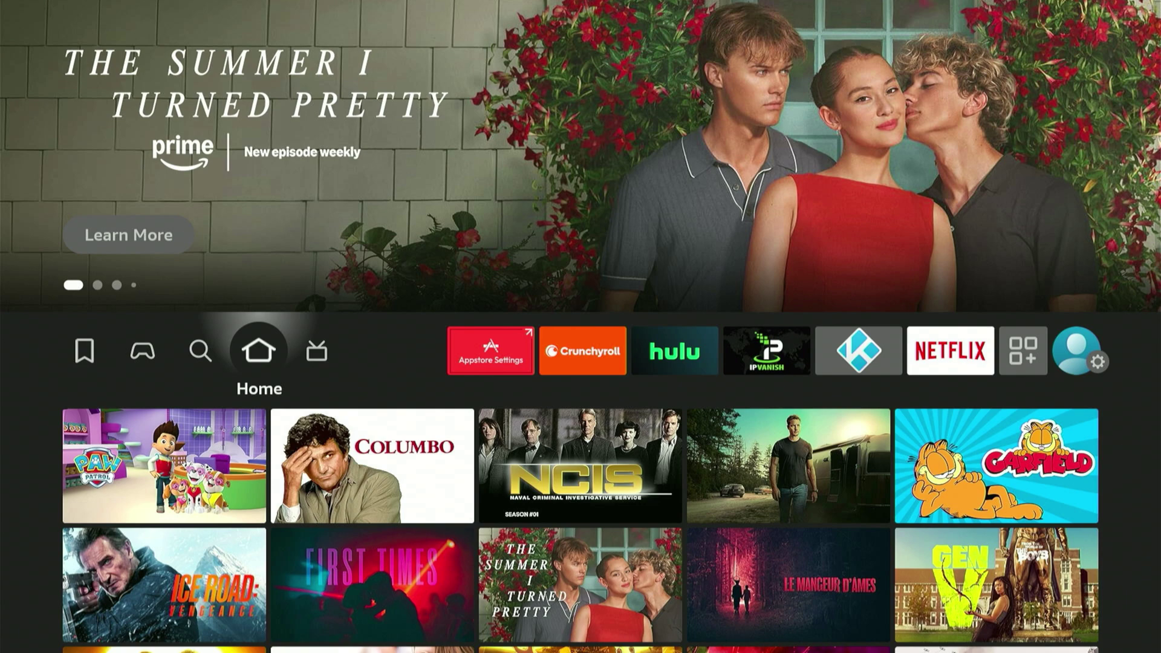
Step: Open the full Your Apps & Channels list from the home screen
{"action": "key", "text": "Right"}
{"action": "key", "text": "Right"}
{"action": "key", "text": "Right"}
{"action": "key", "text": "Right"}
{"action": "key", "text": "Right"}
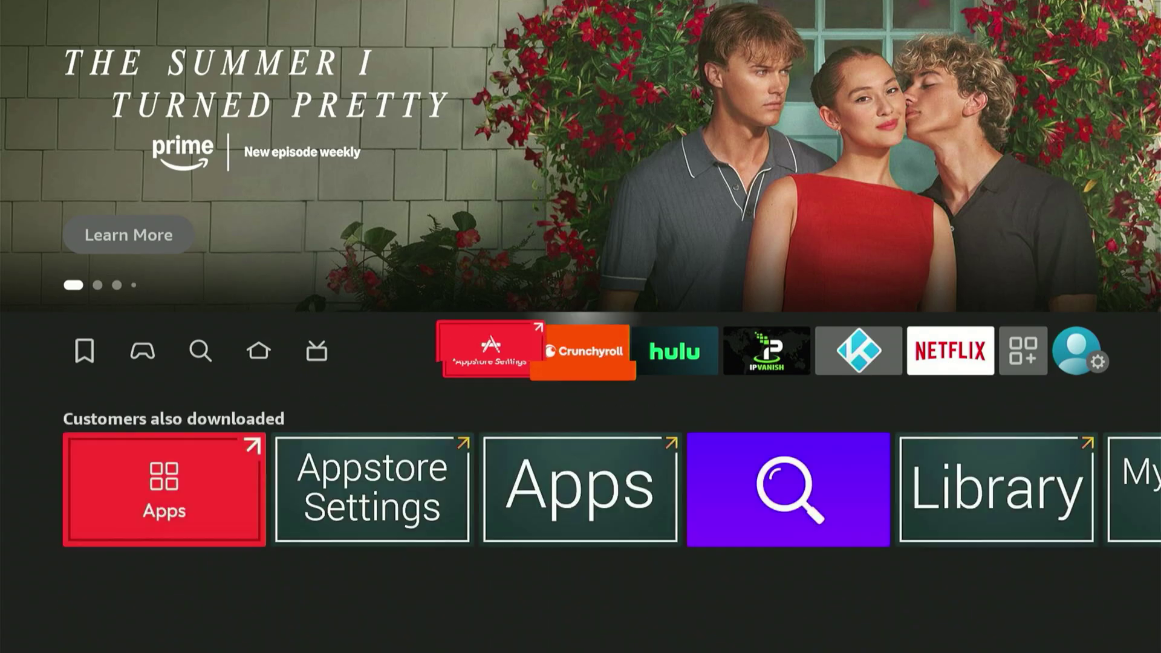
{"action": "key", "text": "Right"}
{"action": "key", "text": "Right"}
{"action": "key", "text": "Right"}
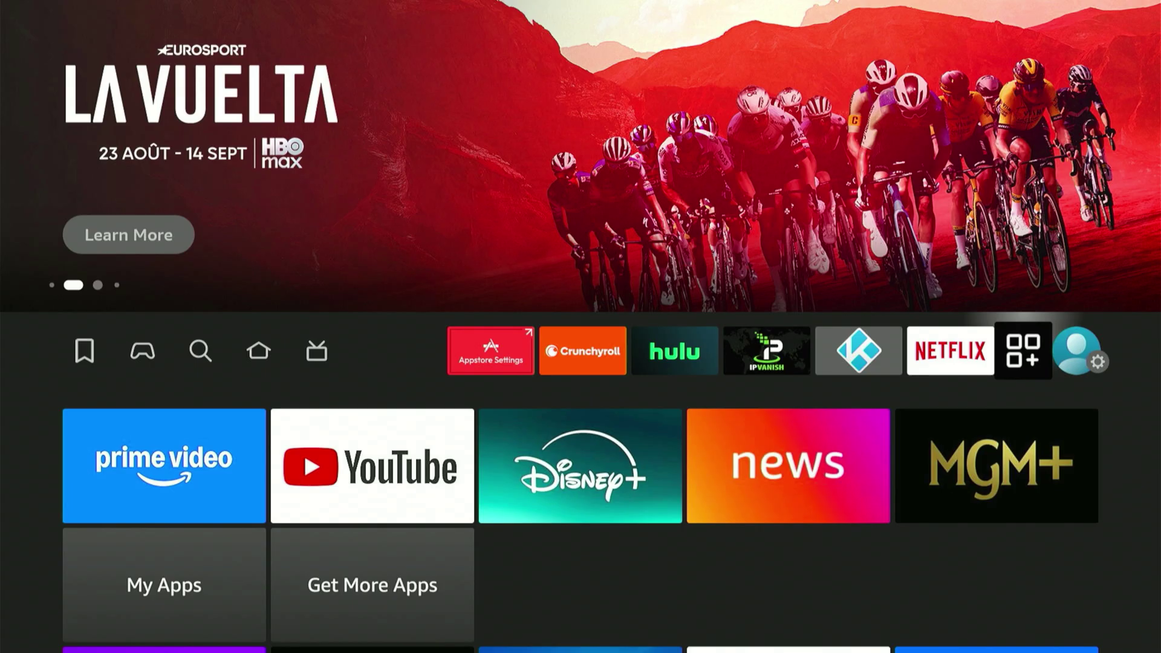
{"action": "key", "text": "Return"}
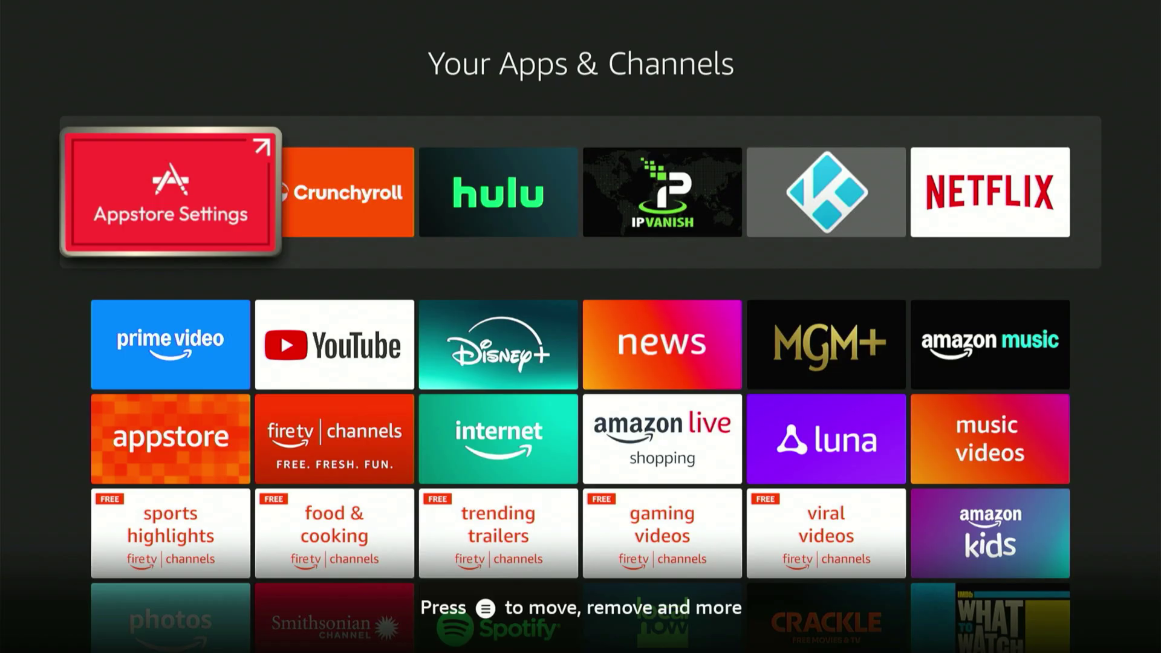
Step: Launch Downloader from the Your Apps & Channels list
{"action": "key", "text": "Down"}
{"action": "key", "text": "Down"}
{"action": "key", "text": "Down"}
{"action": "key", "text": "Down"}
{"action": "key", "text": "Down"}
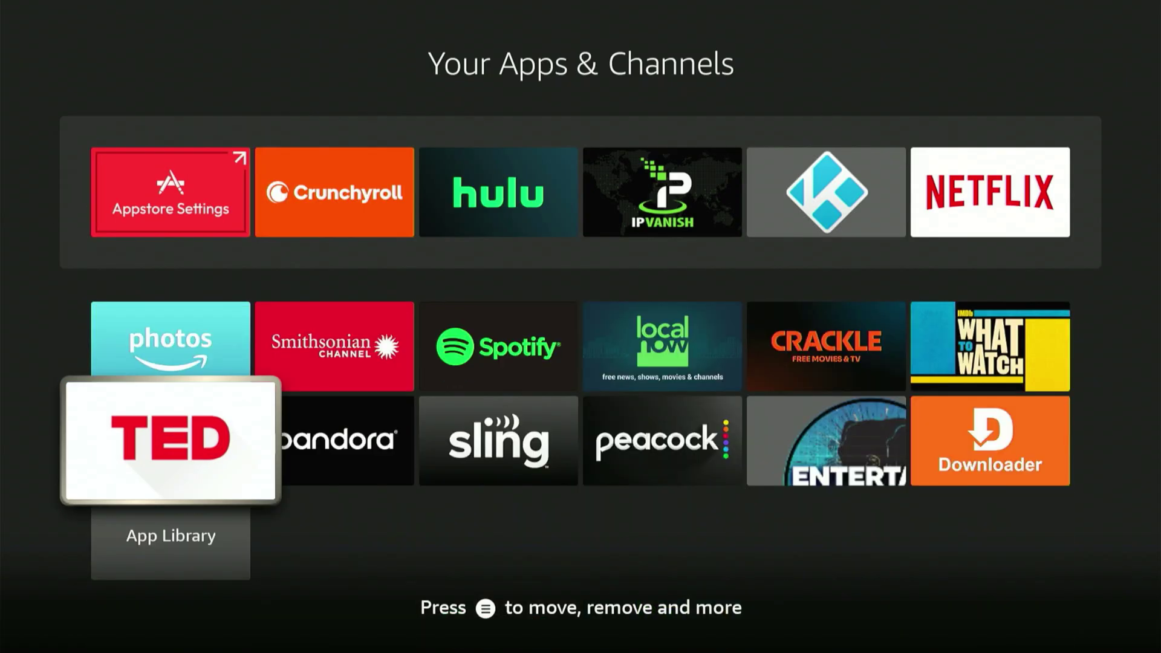
{"action": "key", "text": "Right"}
{"action": "key", "text": "Right"}
{"action": "key", "text": "Right"}
{"action": "key", "text": "Right"}
{"action": "key", "text": "Right"}
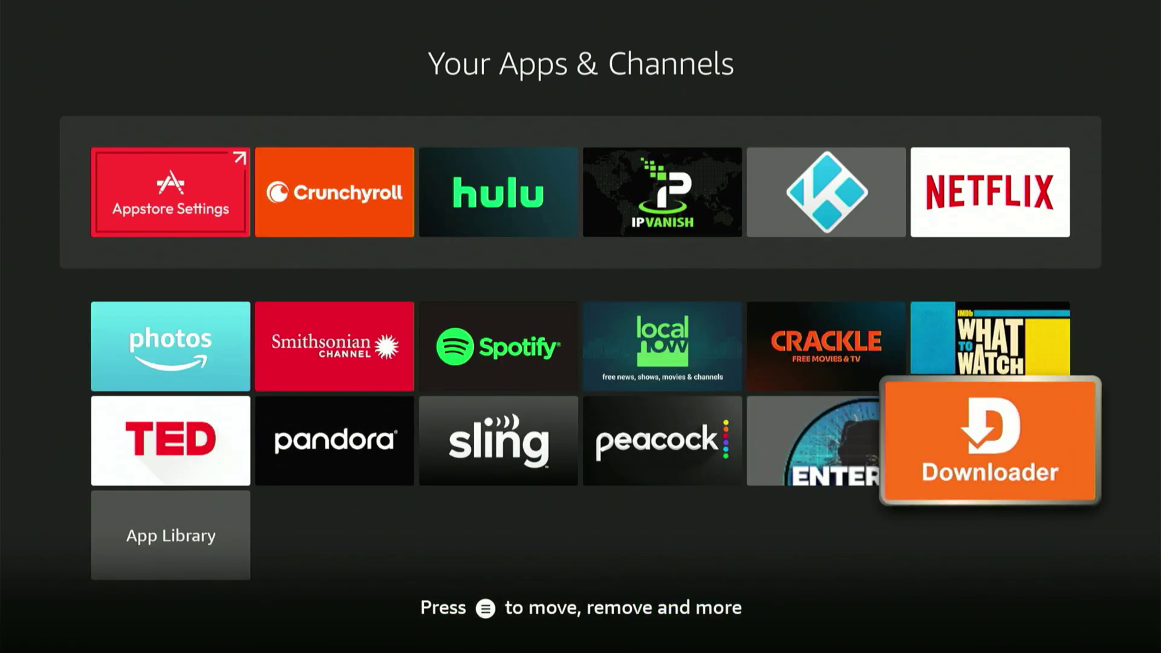
{"action": "key", "text": "Return"}
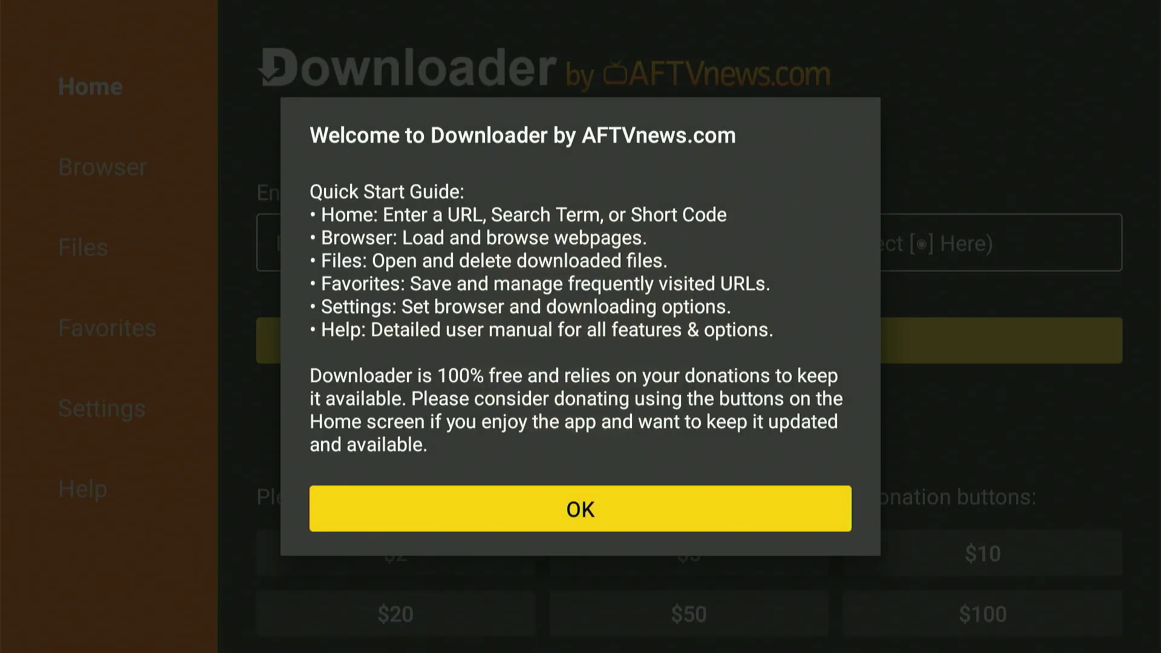
Step: Dismiss the welcome quick start guide and open the URL, search term or short code field for text entry
{"action": "key", "text": "Return"}
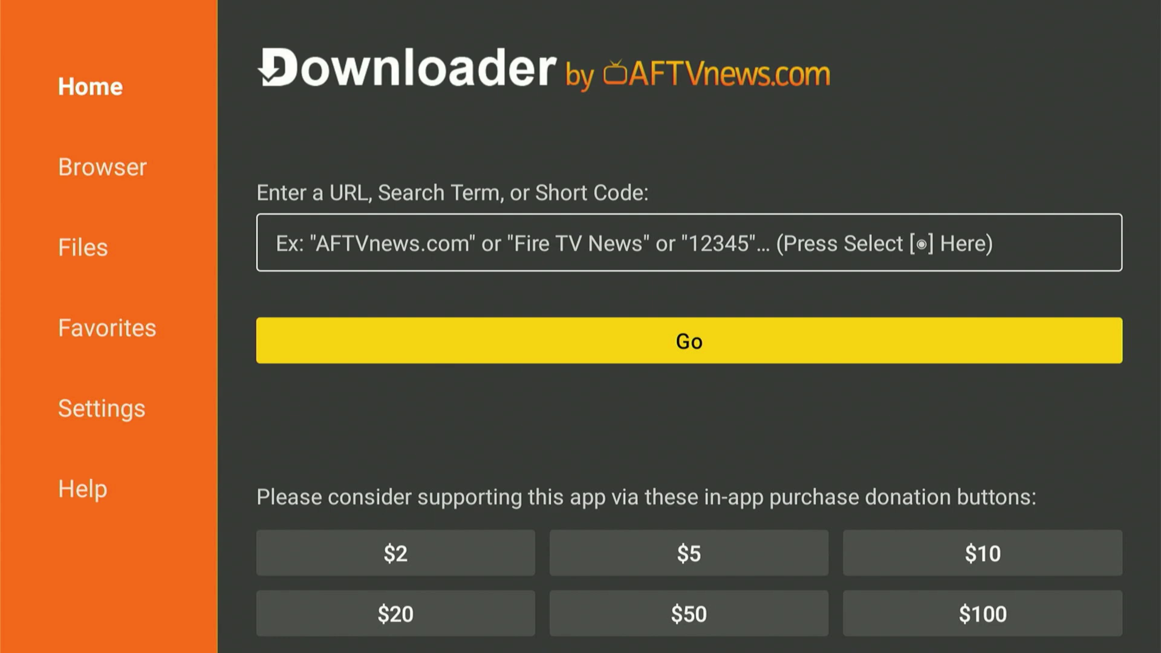
{"action": "key", "text": "Up"}
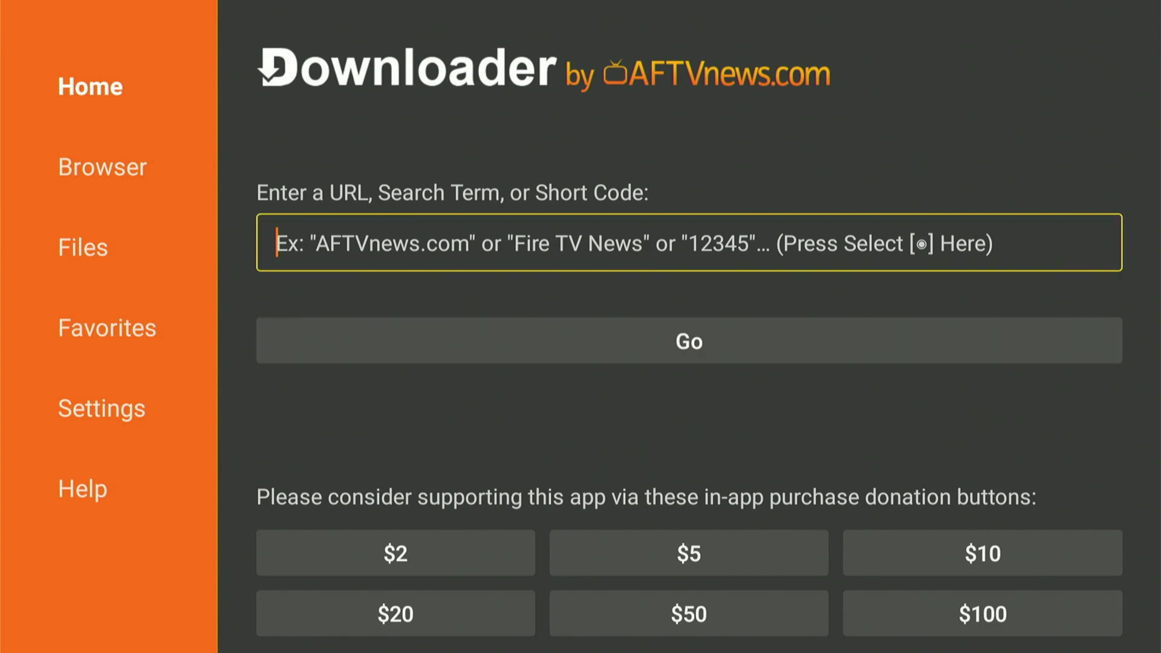
{"action": "key", "text": "Return"}
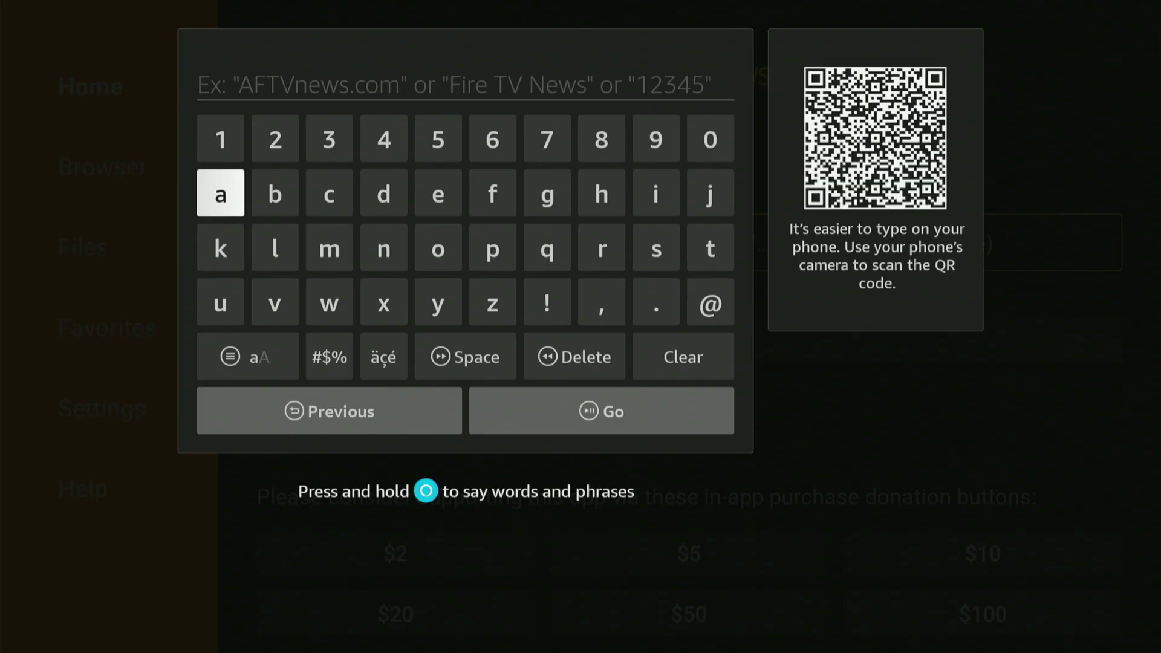
{"action": "key", "text": "Up"}
{"action": "key", "text": "Right"}
{"action": "key", "text": "Right"}
{"action": "key", "text": "Right"}
{"action": "key", "text": "Right"}
{"action": "key", "text": "Right"}
{"action": "key", "text": "Right"}
{"action": "key", "text": "Right"}
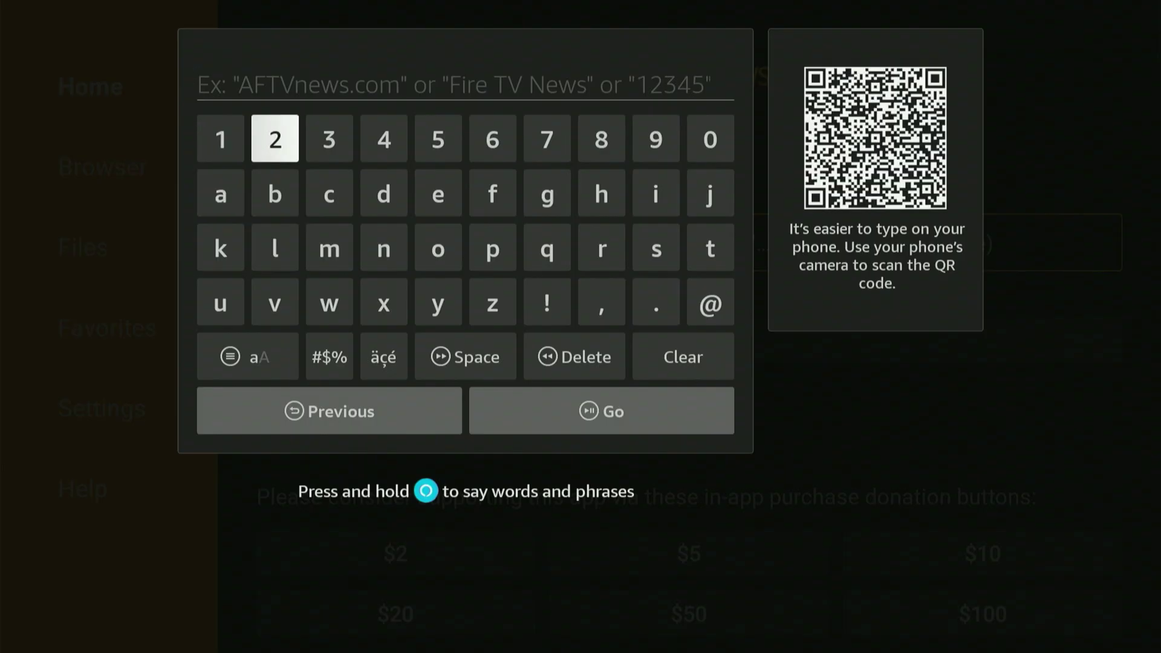
{"action": "key", "text": "Right"}
{"action": "key", "text": "Right"}
{"action": "key", "text": "Right"}
{"action": "key", "text": "Right"}
{"action": "key", "text": "Right"}
{"action": "key", "text": "Right"}
{"action": "key", "text": "Right"}
{"action": "key", "text": "Right"}
{"action": "key", "text": "Right"}
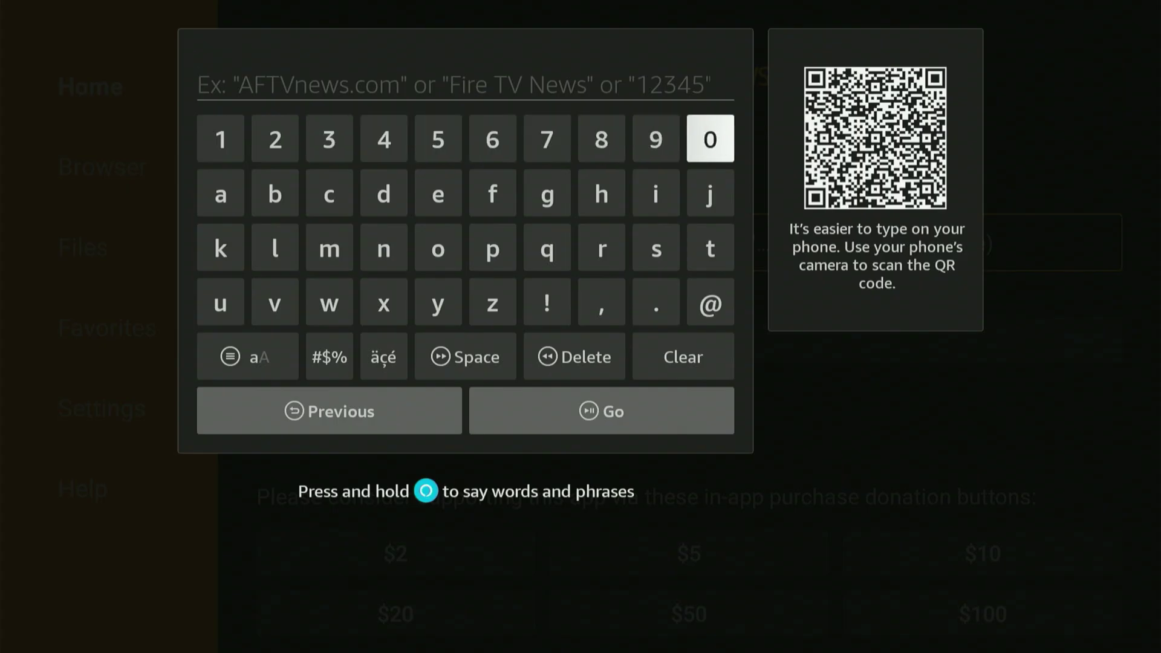
{"action": "key", "text": "Right"}
{"action": "key", "text": "Right"}
{"action": "key", "text": "Right"}
{"action": "key", "text": "Right"}
{"action": "key", "text": "Right"}
{"action": "key", "text": "Right"}
{"action": "key", "text": "Right"}
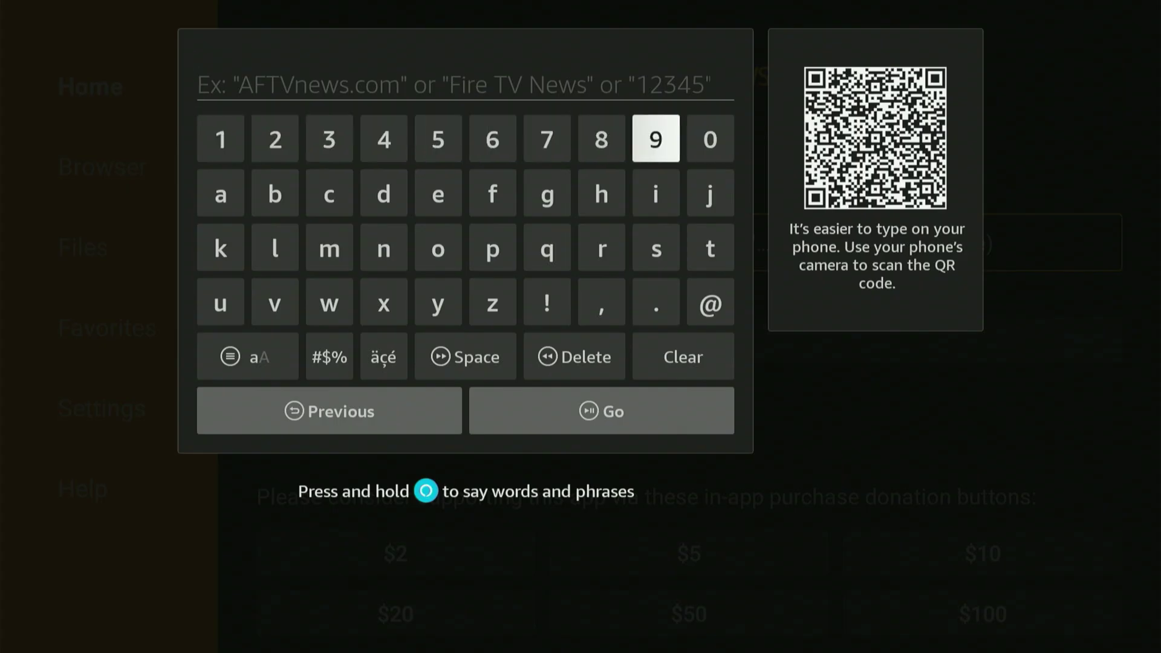
{"action": "key", "text": "Right"}
{"action": "key", "text": "Right"}
{"action": "key", "text": "Right"}
{"action": "key", "text": "Right"}
{"action": "key", "text": "Right"}
{"action": "key", "text": "Right"}
{"action": "key", "text": "Right"}
{"action": "key", "text": "Right"}
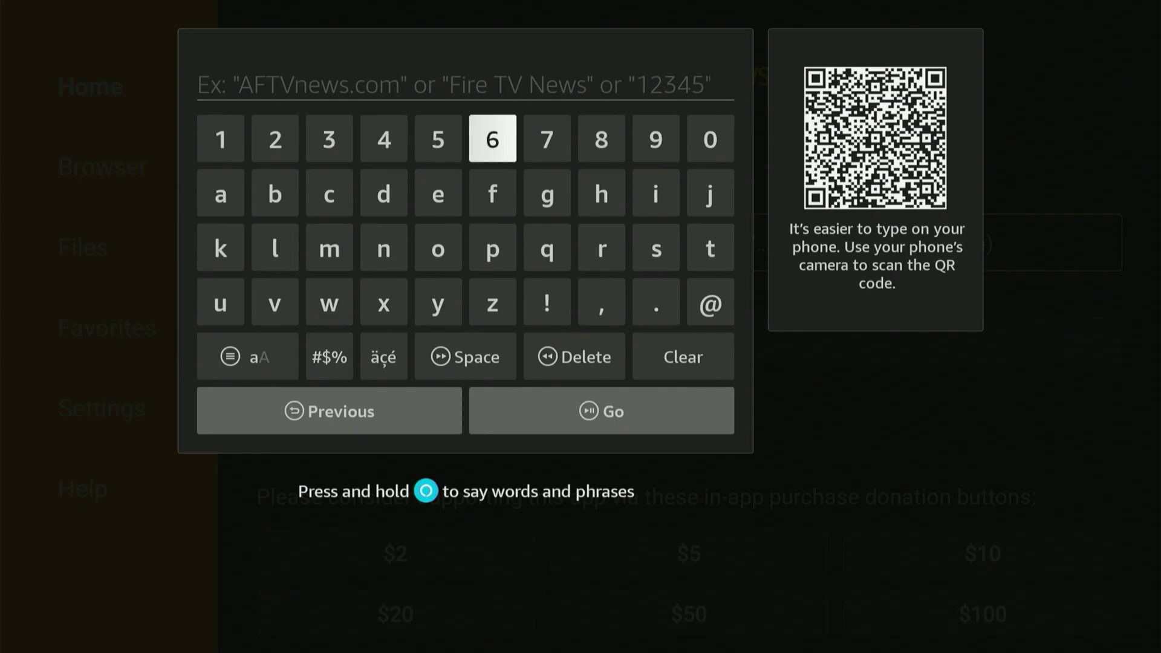
{"action": "key", "text": "Right"}
{"action": "key", "text": "Right"}
{"action": "key", "text": "Right"}
{"action": "key", "text": "Right"}
{"action": "key", "text": "Right"}
{"action": "key", "text": "Right"}
{"action": "key", "text": "Right"}
{"action": "key", "text": "Right"}
{"action": "key", "text": "Right"}
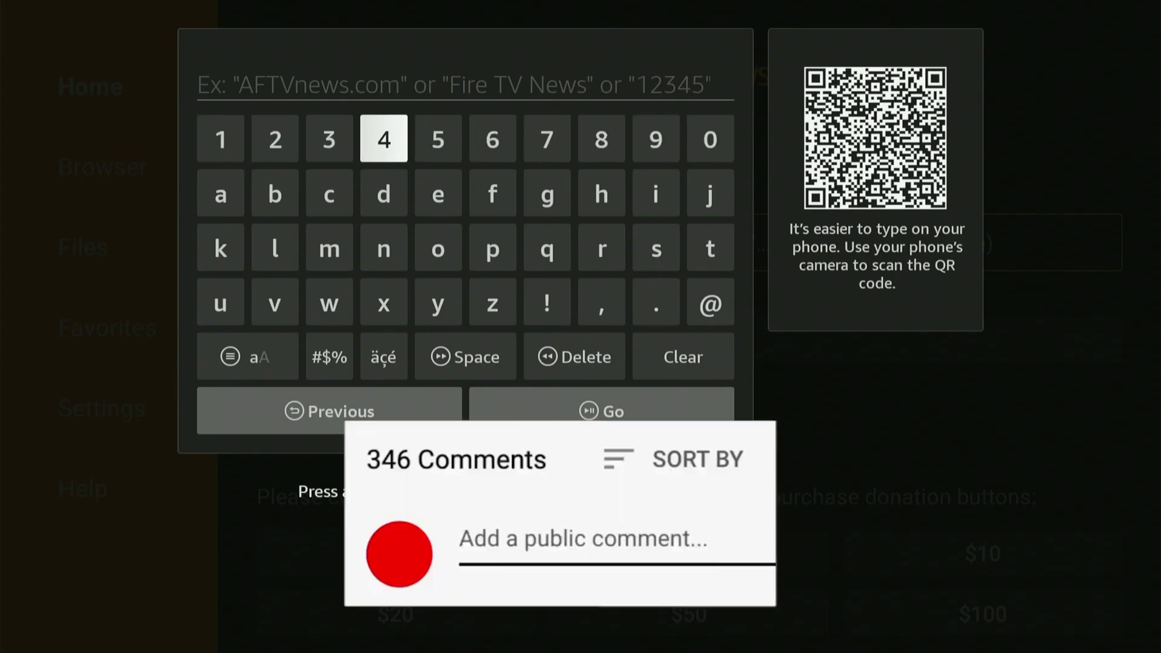
{"action": "key", "text": "Right"}
{"action": "key", "text": "Right"}
{"action": "key", "text": "Right"}
{"action": "key", "text": "Right"}
{"action": "key", "text": "Right"}
{"action": "key", "text": "Right"}
{"action": "key", "text": "Right"}
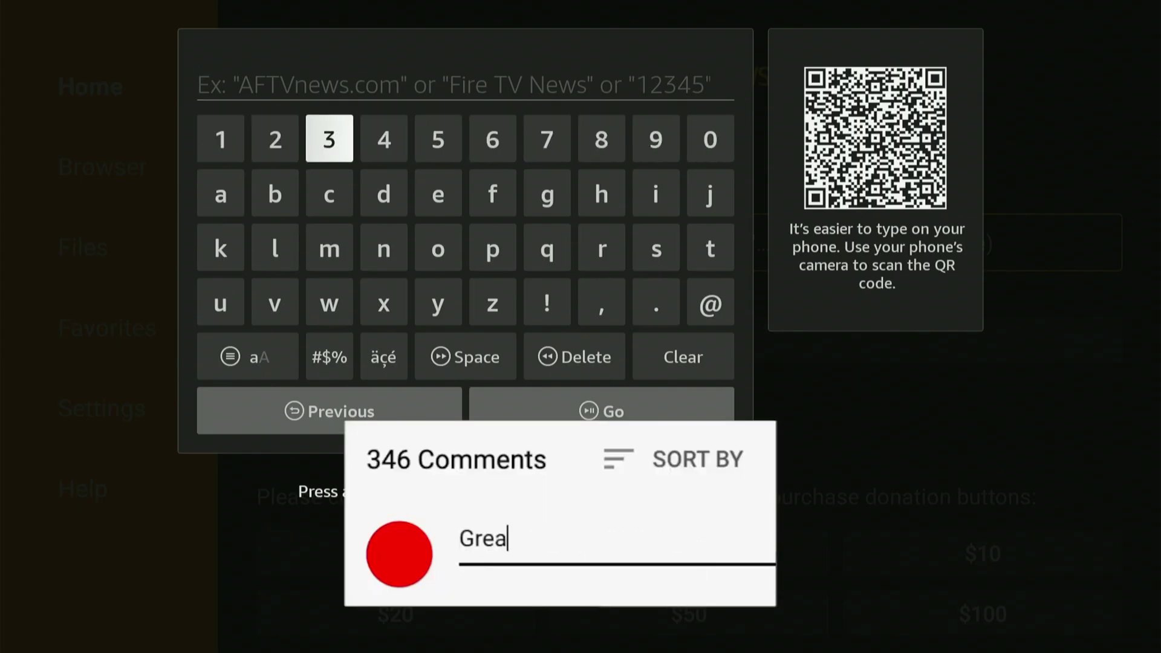
{"action": "key", "text": "Right"}
{"action": "key", "text": "Right"}
{"action": "key", "text": "Right"}
{"action": "key", "text": "Right"}
{"action": "key", "text": "Right"}
{"action": "key", "text": "Right"}
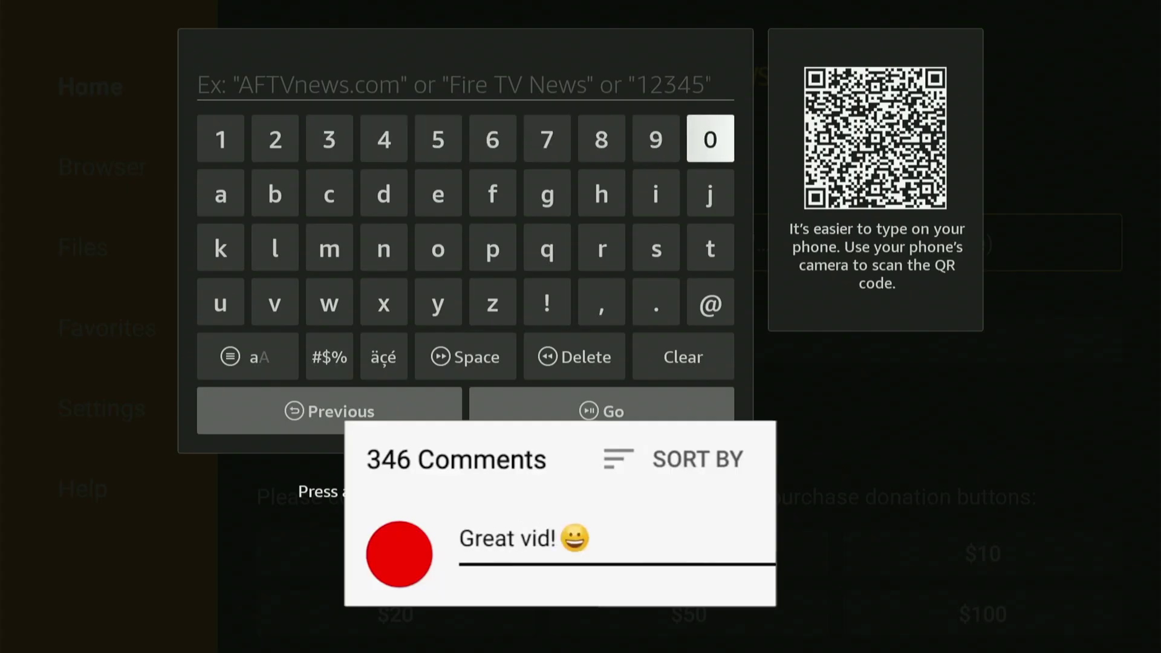
{"action": "key", "text": "Right"}
{"action": "key", "text": "Right"}
{"action": "key", "text": "Right"}
{"action": "key", "text": "Right"}
{"action": "key", "text": "Right"}
{"action": "key", "text": "Right"}
{"action": "key", "text": "Right"}
{"action": "key", "text": "Right"}
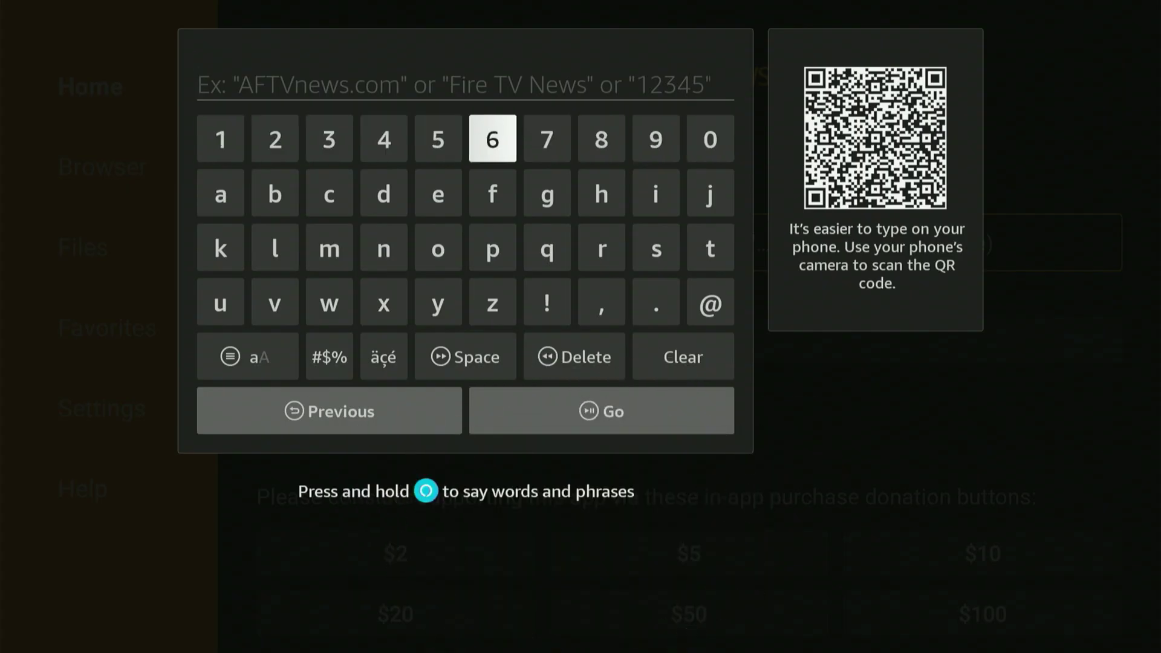
Step: Enter the short code 8837673 and submit it to load its web page
{"action": "key", "text": "Right"}
{"action": "key", "text": "Right"}
{"action": "key", "text": "Right"}
{"action": "key", "text": "Right"}
{"action": "key", "text": "Right"}
{"action": "key", "text": "Right"}
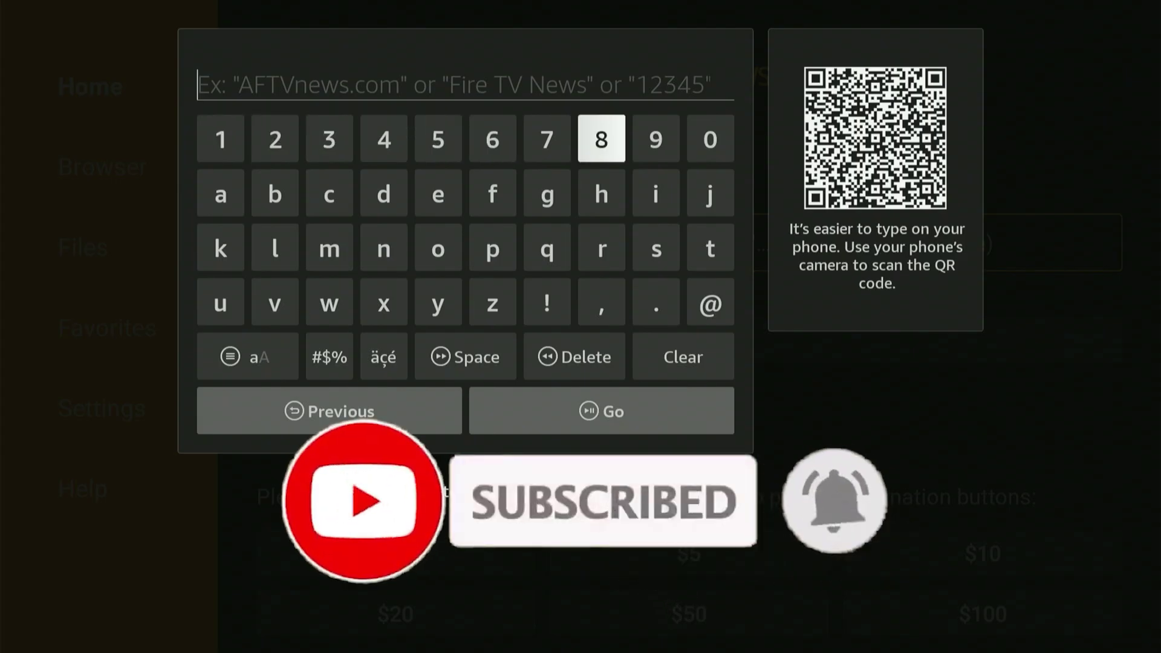
{"action": "key", "text": "Return"}
{"action": "key", "text": "Return"}
{"action": "key", "text": "Left"}
{"action": "key", "text": "Left"}
{"action": "key", "text": "Left"}
{"action": "key", "text": "Left"}
{"action": "key", "text": "Left"}
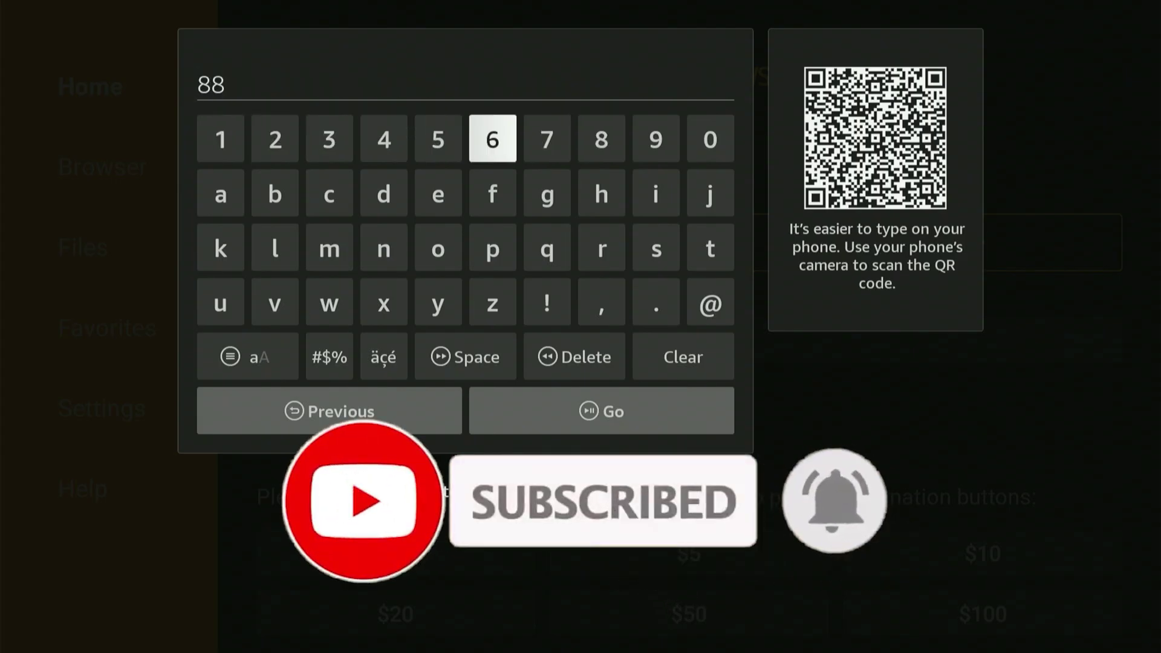
{"action": "key", "text": "Return"}
{"action": "key", "text": "Right"}
{"action": "key", "text": "Right"}
{"action": "key", "text": "Right"}
{"action": "key", "text": "Right"}
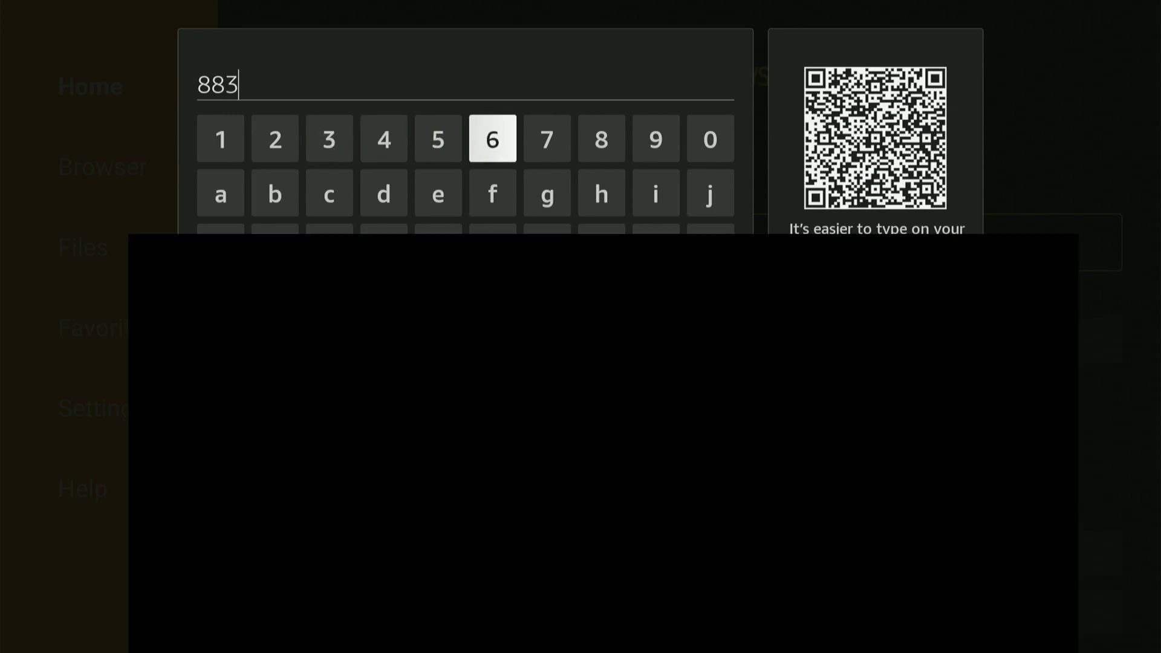
{"action": "key", "text": "Return"}
{"action": "key", "text": "Left"}
{"action": "key", "text": "Return"}
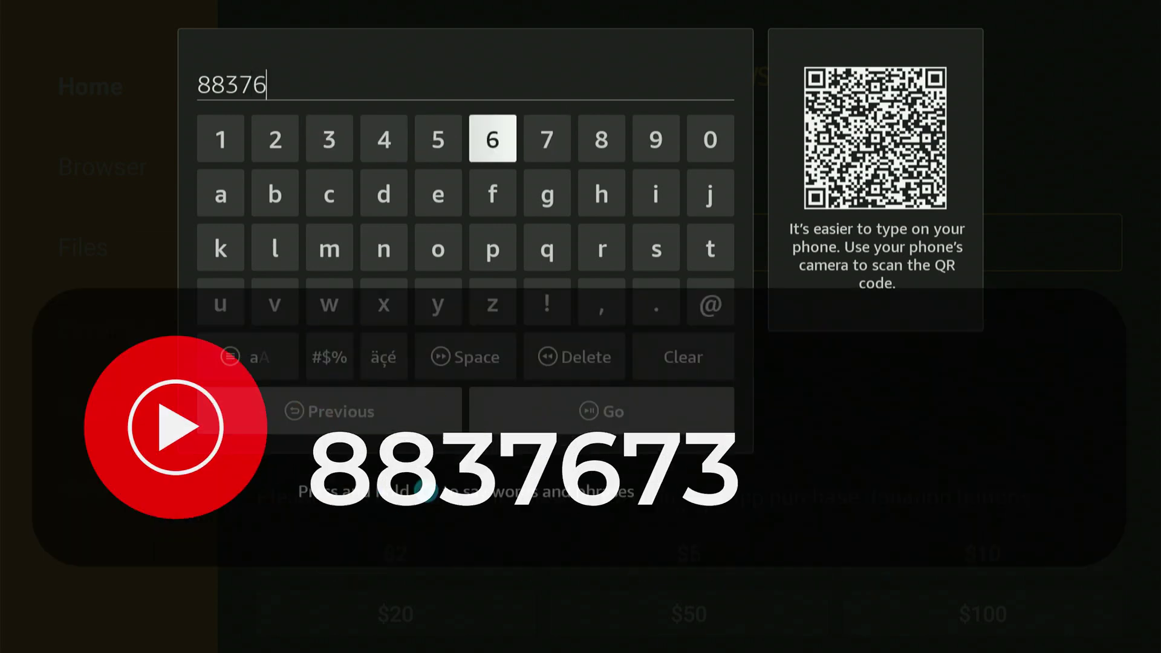
{"action": "key", "text": "Right"}
{"action": "key", "text": "Return"}
{"action": "key", "text": "Left"}
{"action": "key", "text": "Left"}
{"action": "key", "text": "Left"}
{"action": "key", "text": "Left"}
{"action": "key", "text": "Return"}
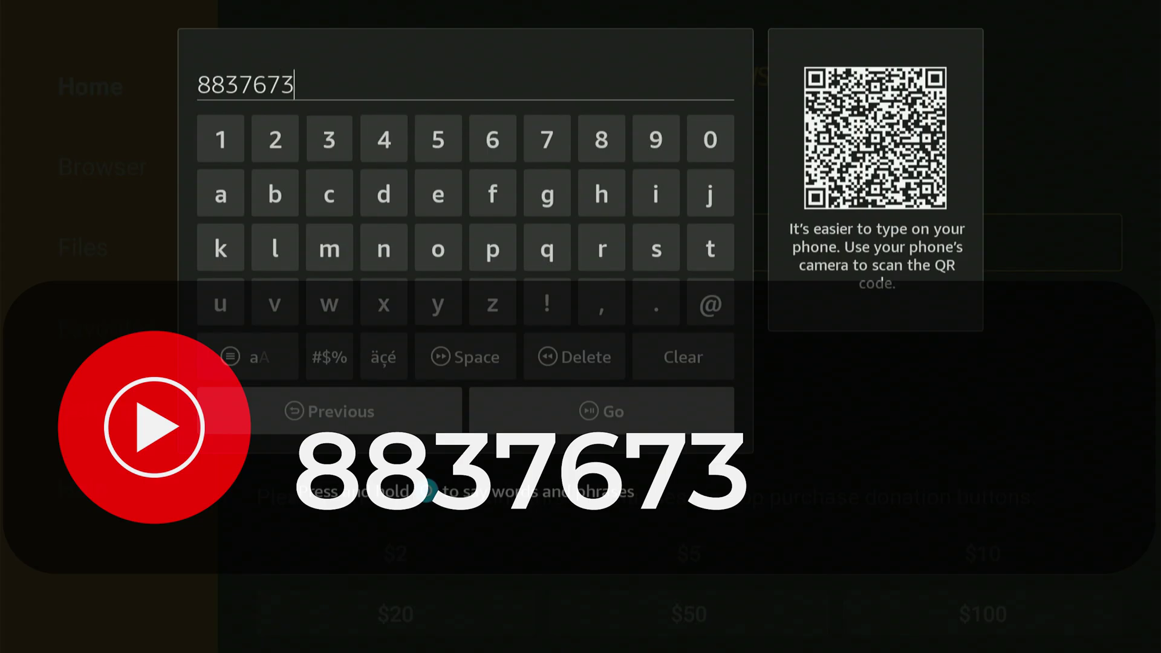
{"action": "key", "text": "Down"}
{"action": "key", "text": "Down"}
{"action": "key", "text": "Down"}
{"action": "key", "text": "Down"}
{"action": "key", "text": "Down"}
{"action": "key", "text": "Right"}
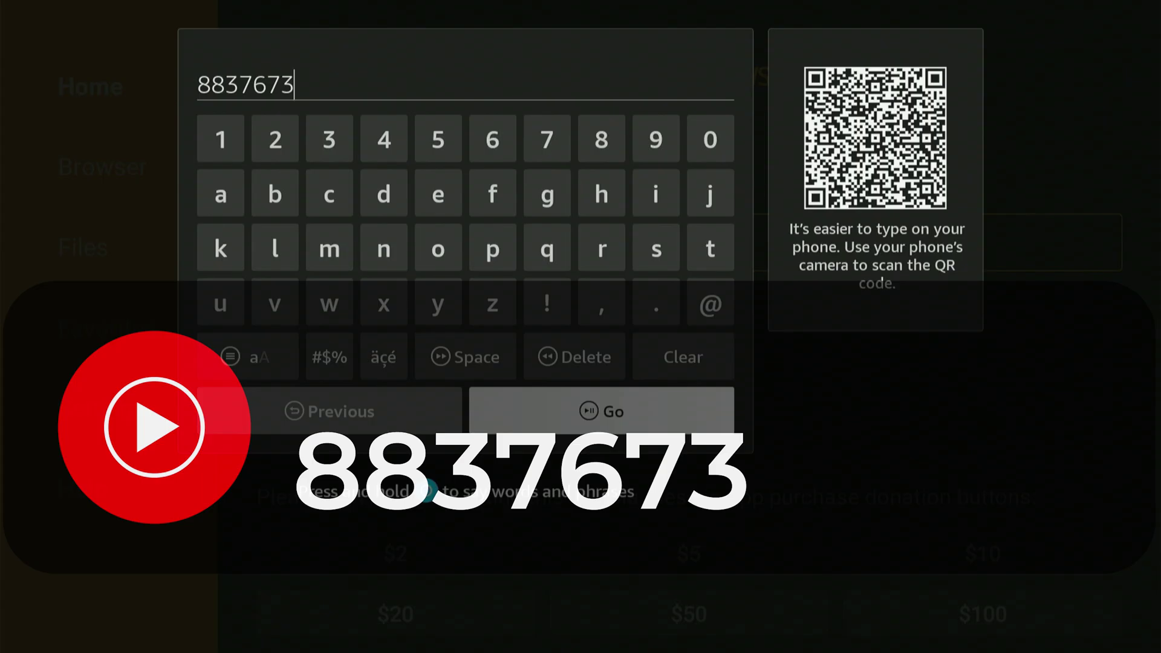
{"action": "key", "text": "Return"}
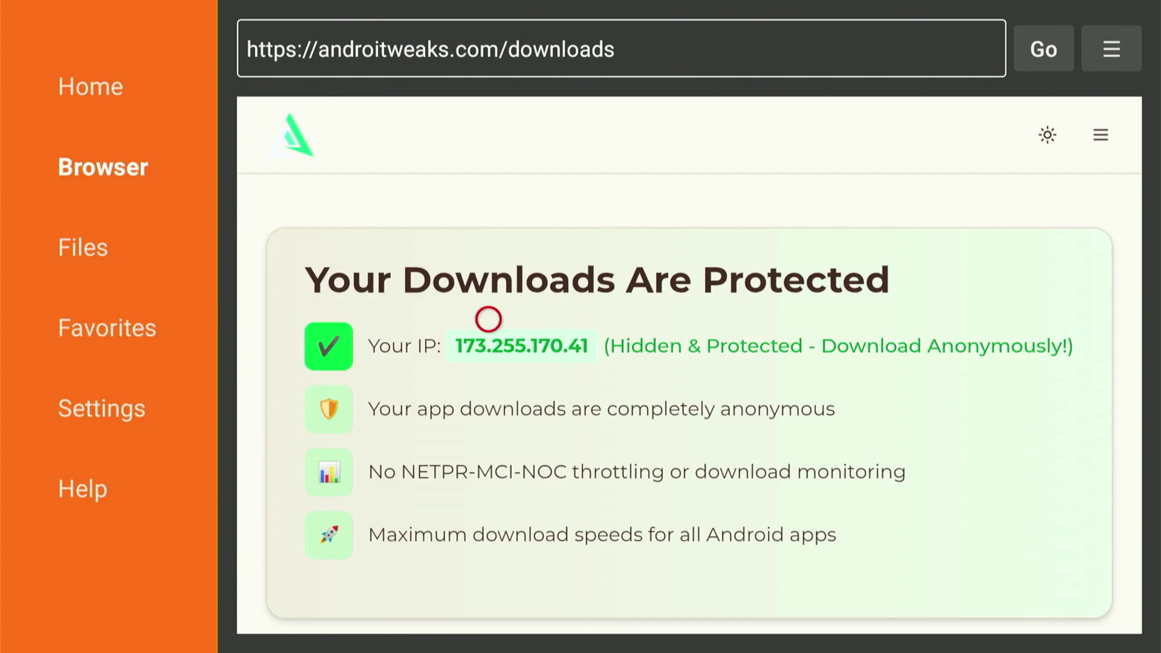
Step: Save the current AndroiTweaks downloads page to the favorites with its suggested name and URL
{"action": "key", "text": "Menu"}
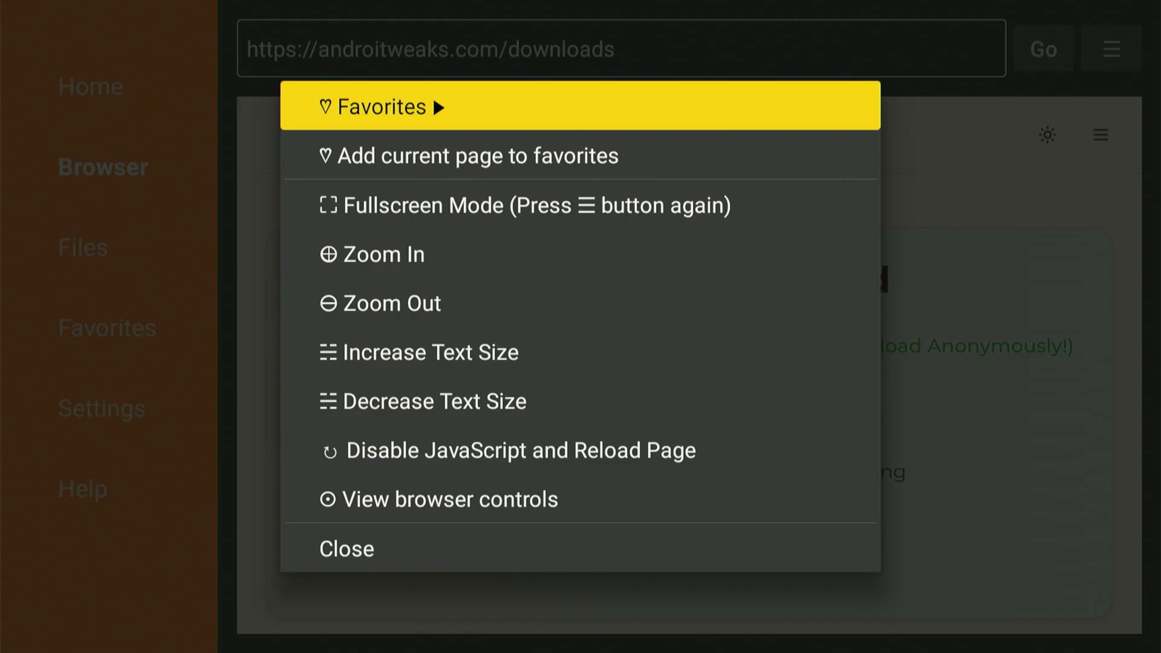
{"action": "key", "text": "Down"}
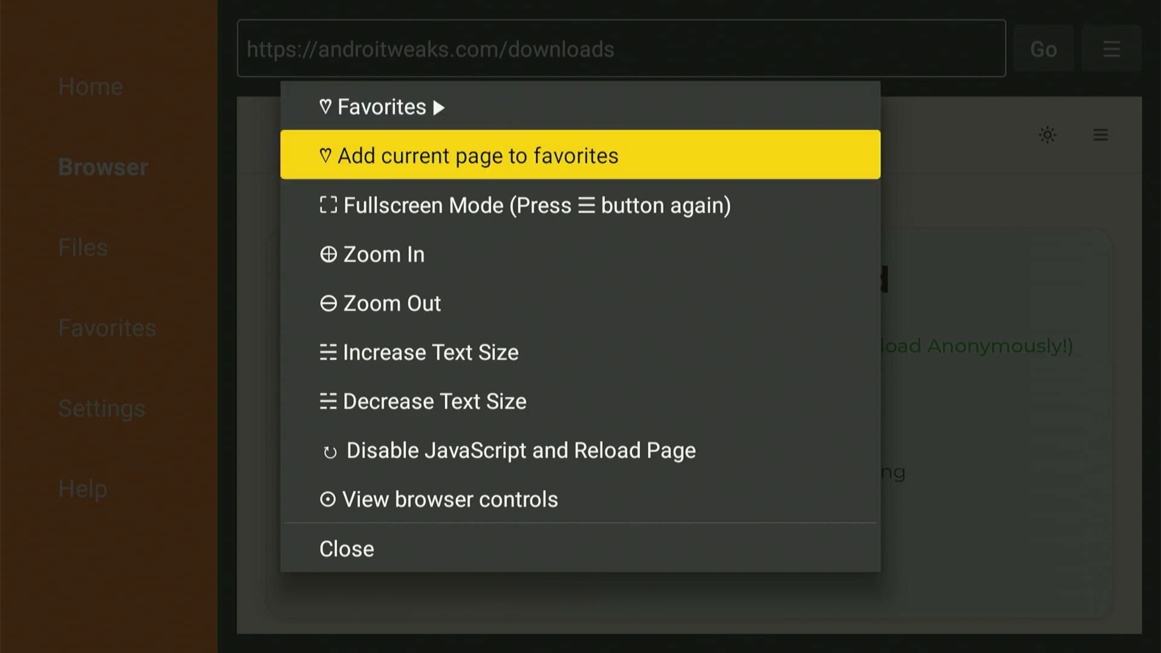
{"action": "key", "text": "Return"}
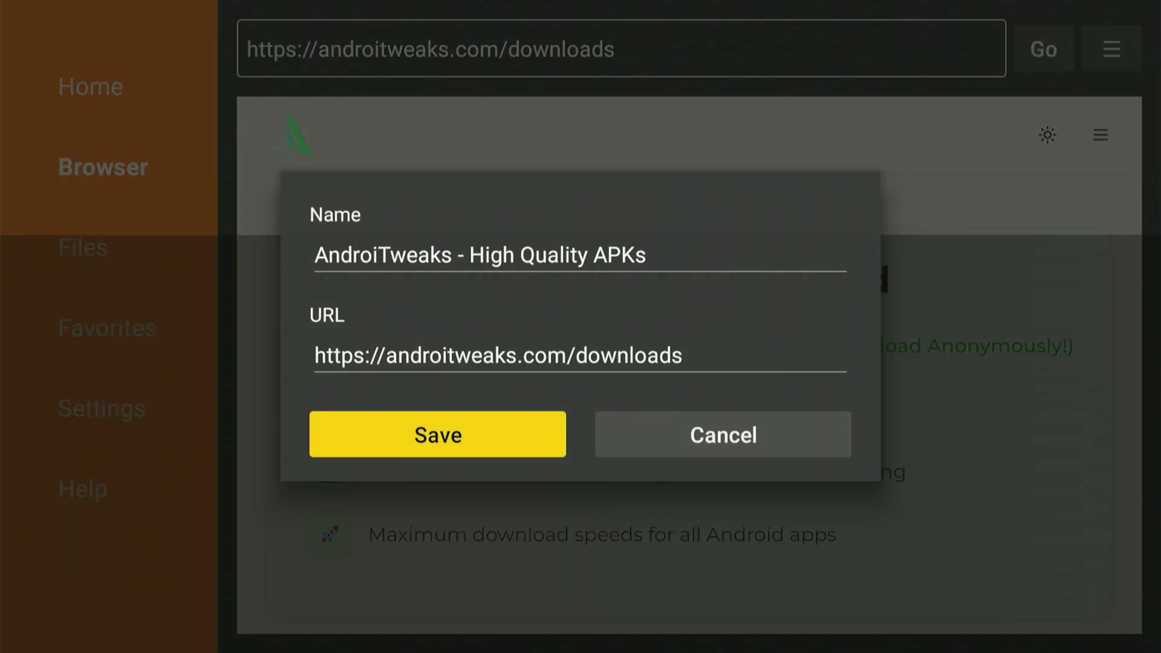
{"action": "key", "text": "Return"}
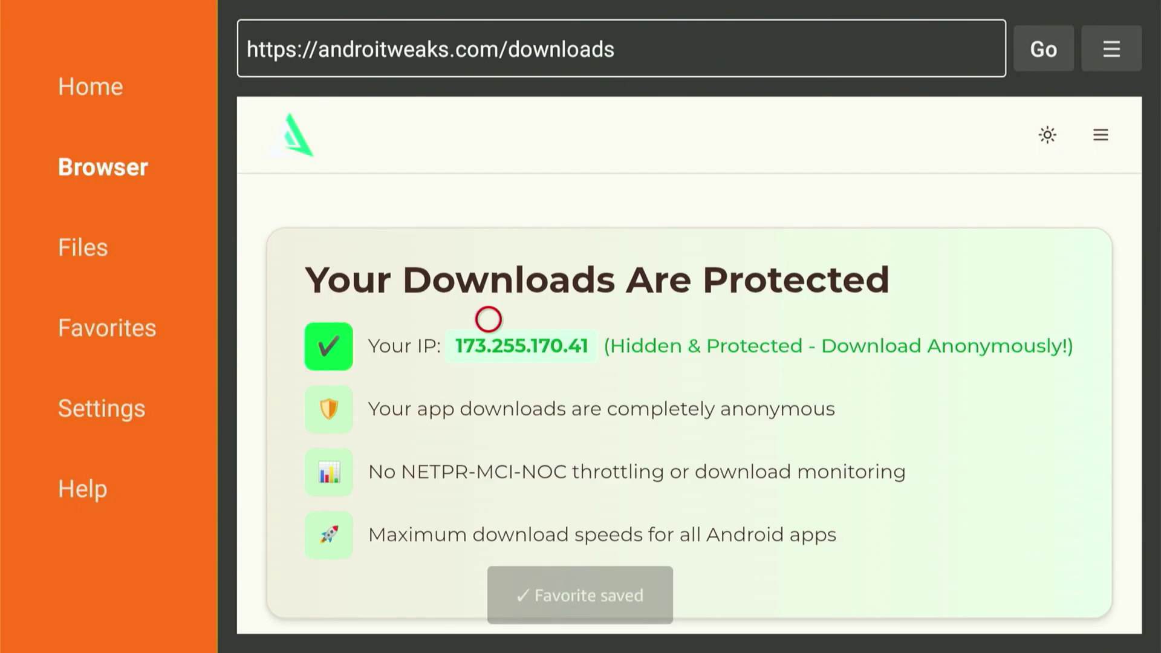
Step: Load the saved "AndroiTweaks - High Quality APKs" entry from the Favorites list
{"action": "key", "text": "Left"}
{"action": "key", "text": "Left"}
{"action": "key", "text": "Left"}
{"action": "key", "text": "Left"}
{"action": "key", "text": "Left"}
{"action": "key", "text": "Left"}
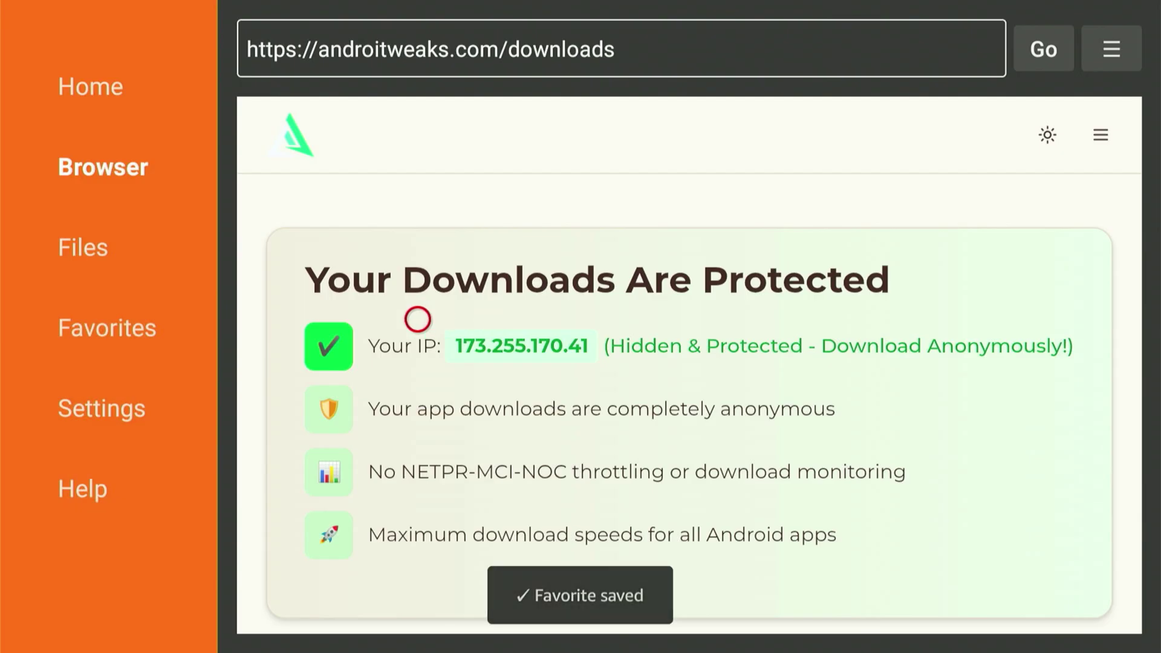
{"action": "key", "text": "Down"}
{"action": "key", "text": "Down"}
{"action": "key", "text": "Down"}
{"action": "key", "text": "Down"}
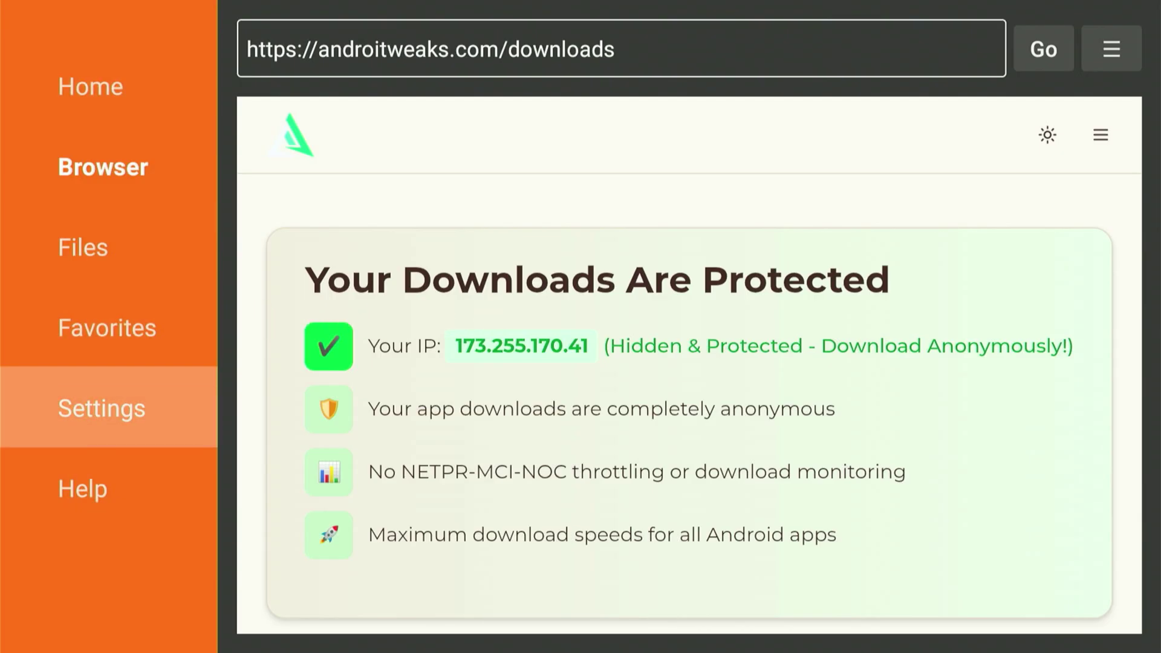
{"action": "key", "text": "Up"}
{"action": "key", "text": "Return"}
{"action": "key", "text": "Right"}
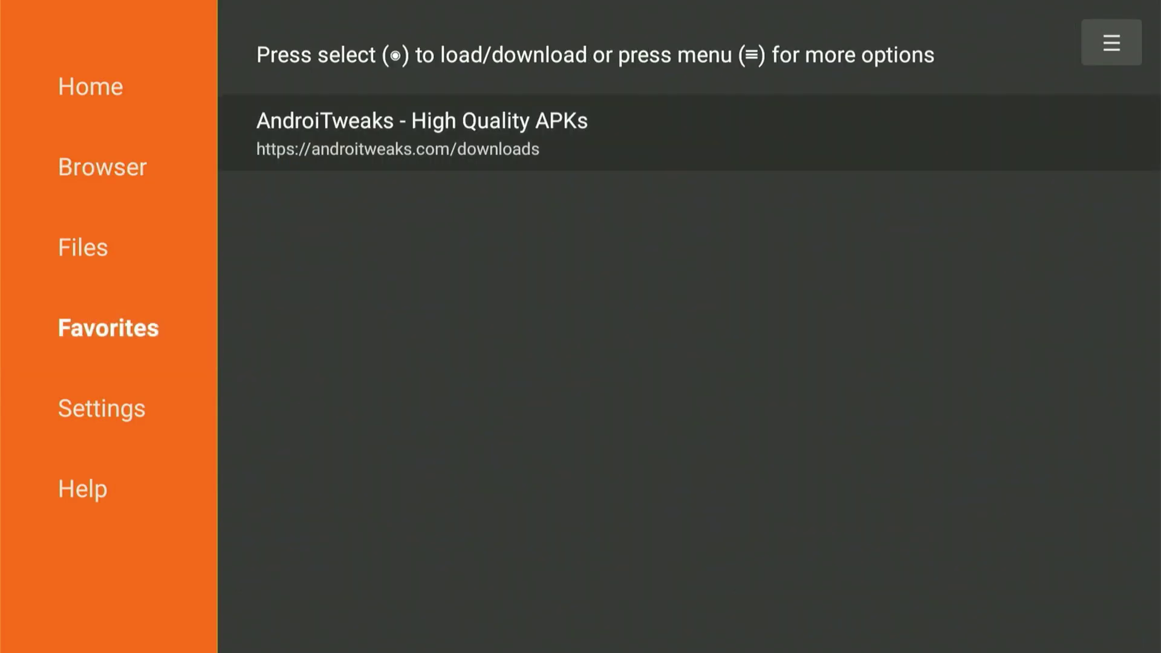
{"action": "key", "text": "Return"}
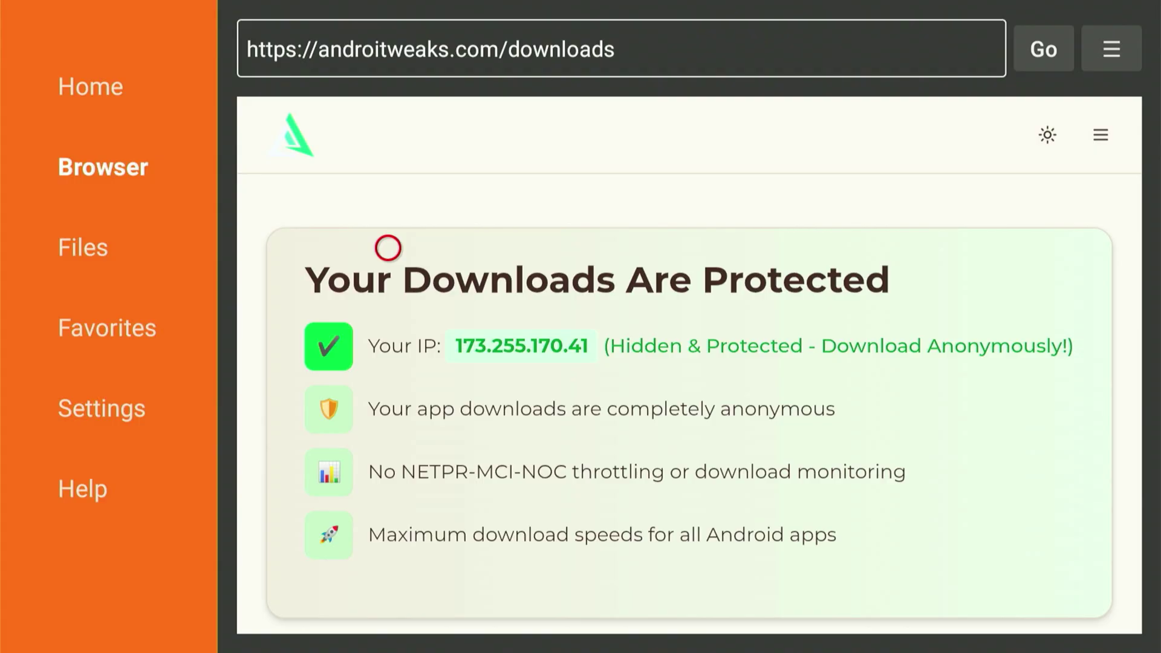
Step: Switch the browser showing the AndroiTweaks downloads page to Fullscreen Mode
{"action": "key", "text": "Menu"}
{"action": "key", "text": "Down"}
{"action": "key", "text": "Down"}
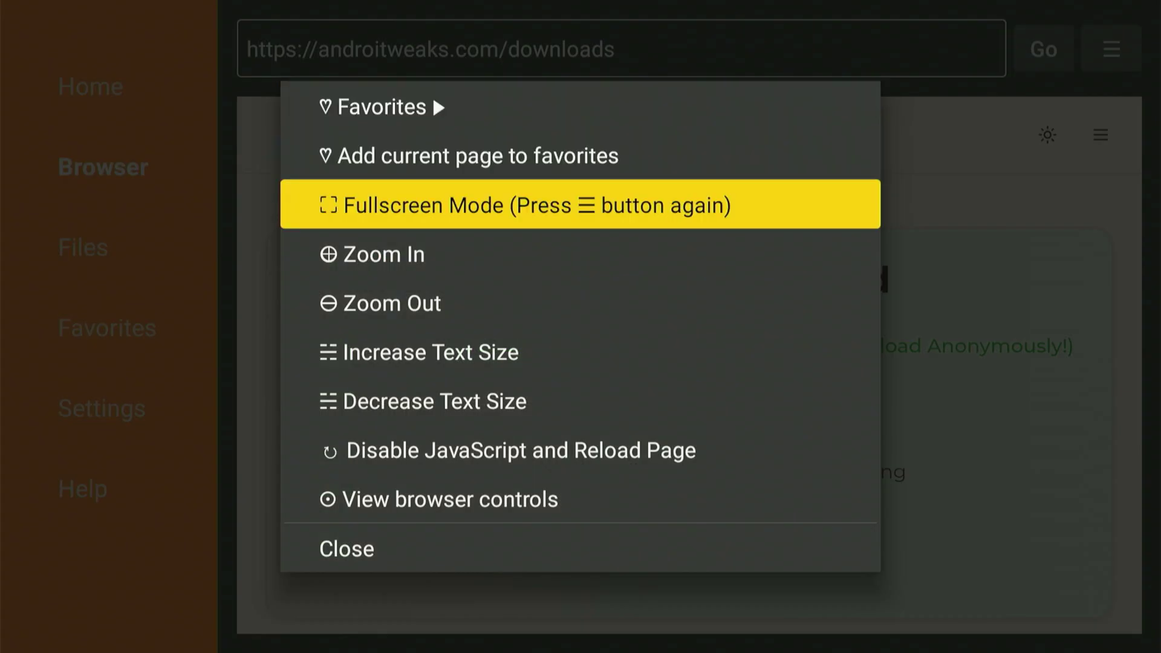
{"action": "key", "text": "Return"}
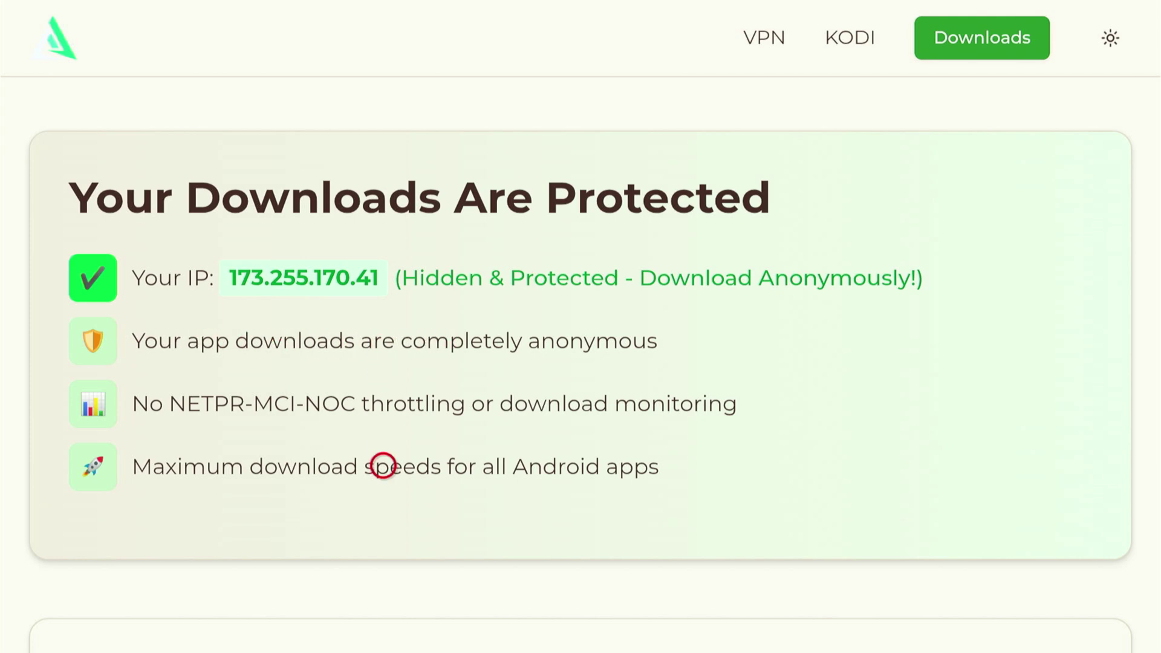
Step: Try the Gaming category filter in the page's Search & Filter section and clear it again
{"action": "scroll", "coordinate": [382, 628], "scroll_direction": "down", "scroll_amount": 5}
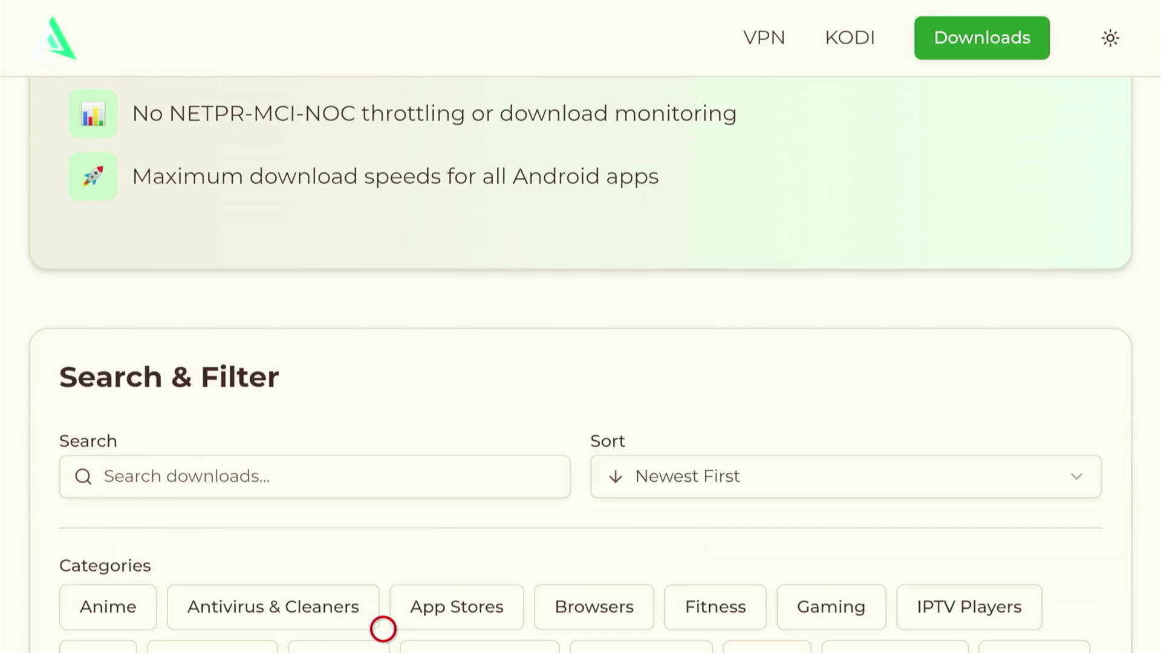
{"action": "scroll", "coordinate": [383, 629], "scroll_direction": "down", "scroll_amount": 3}
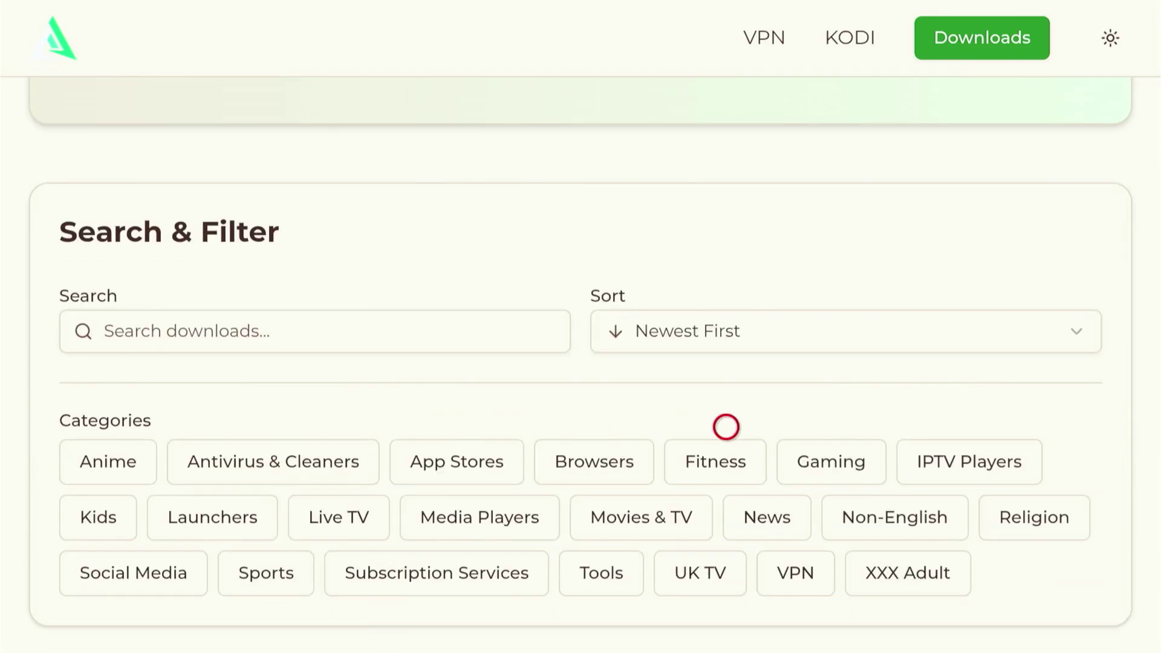
{"action": "left_click", "coordinate": [806, 448]}
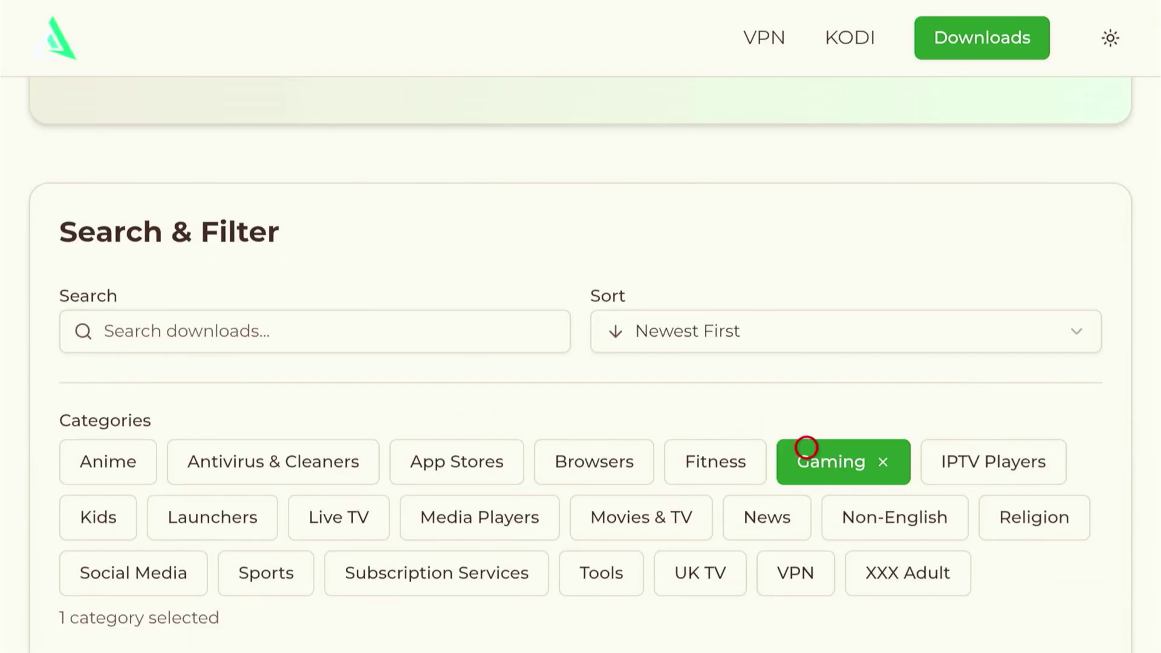
{"action": "left_click", "coordinate": [806, 462]}
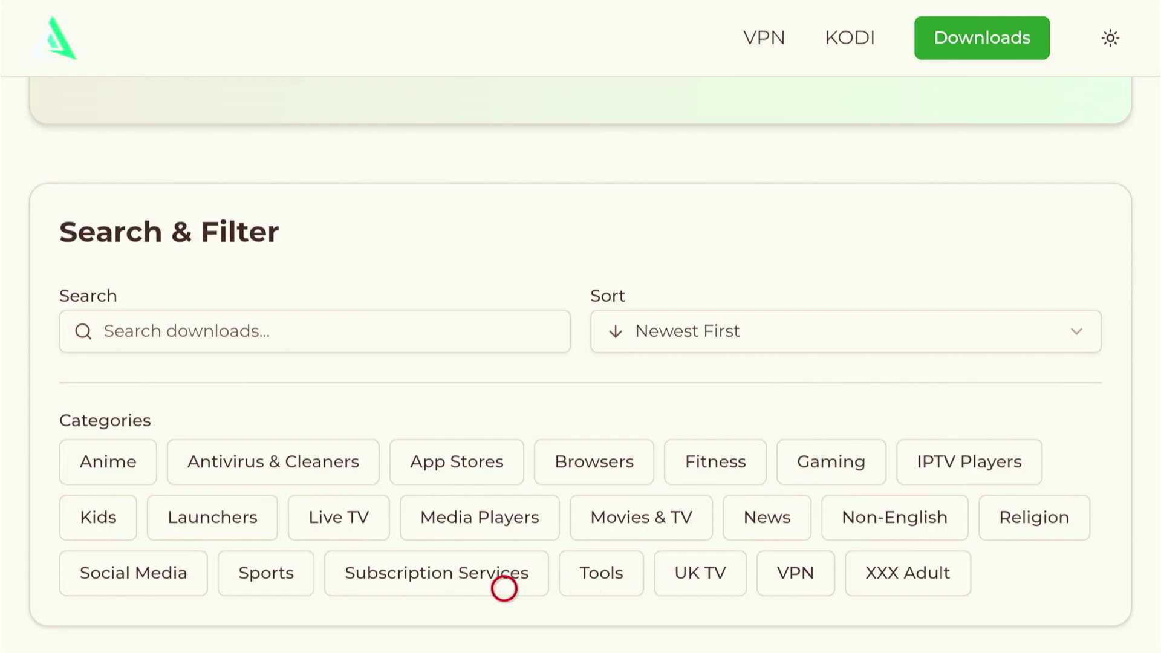
Step: Try the Media Players and Live TV category filters in Search & Filter, clearing each one again
{"action": "left_click", "coordinate": [502, 529]}
{"action": "left_click", "coordinate": [504, 529]}
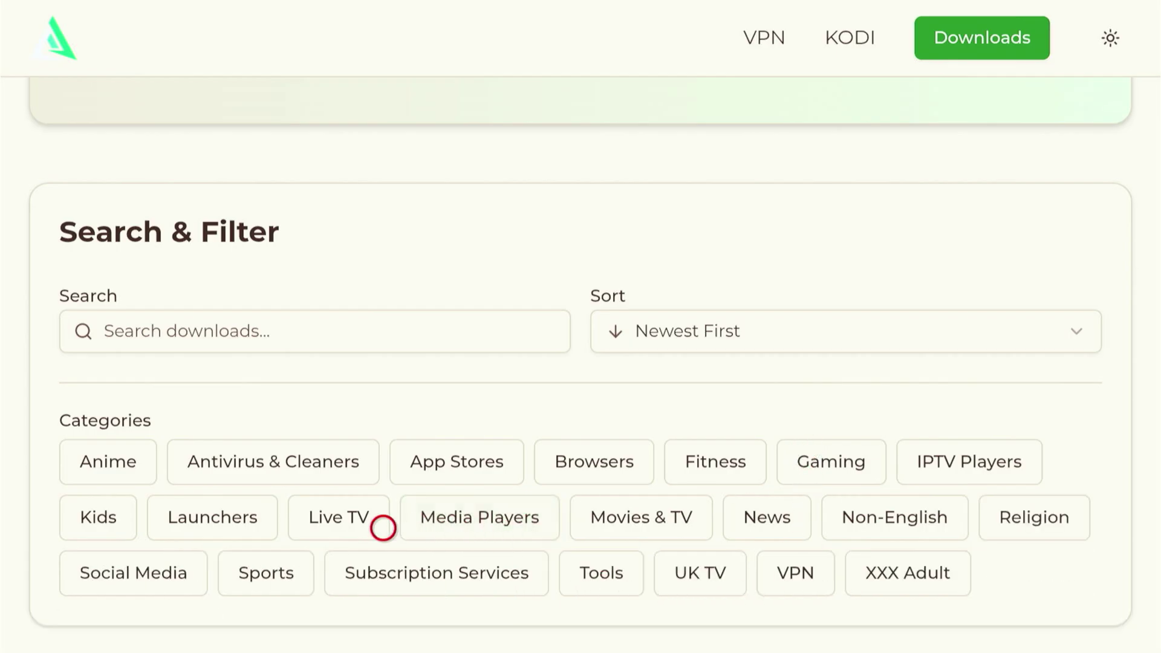
{"action": "left_click", "coordinate": [383, 528]}
{"action": "left_click", "coordinate": [382, 528]}
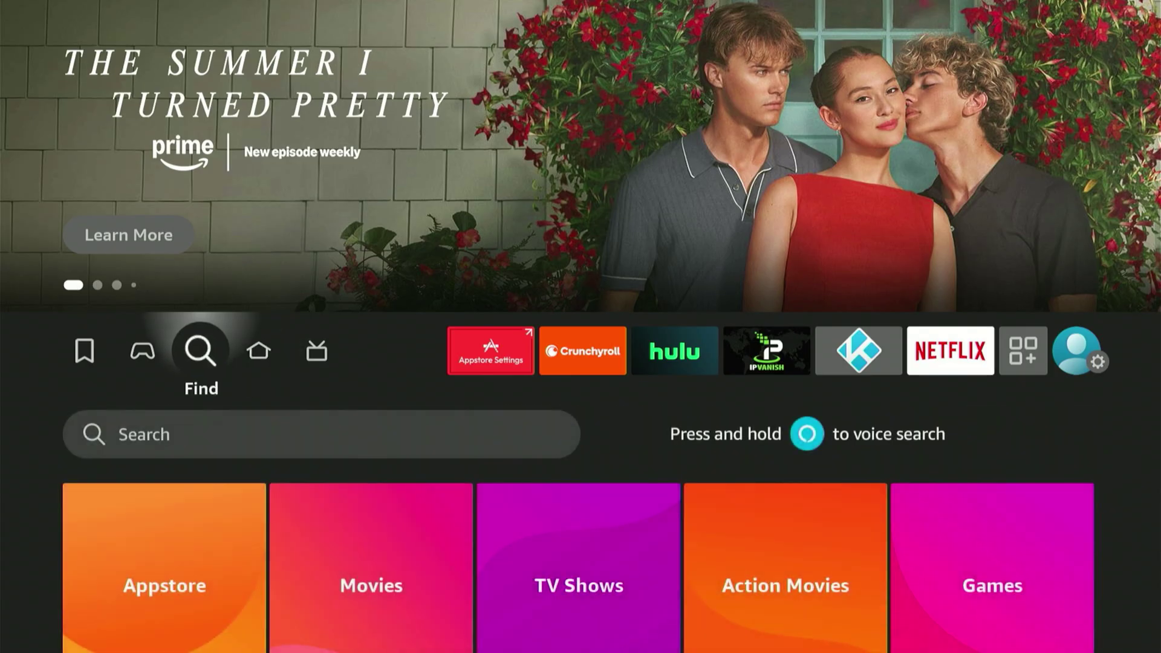
Step: Open the Fire TV search from Find and enter "Ipv" on the on-screen keyboard
{"action": "key", "text": "Down"}
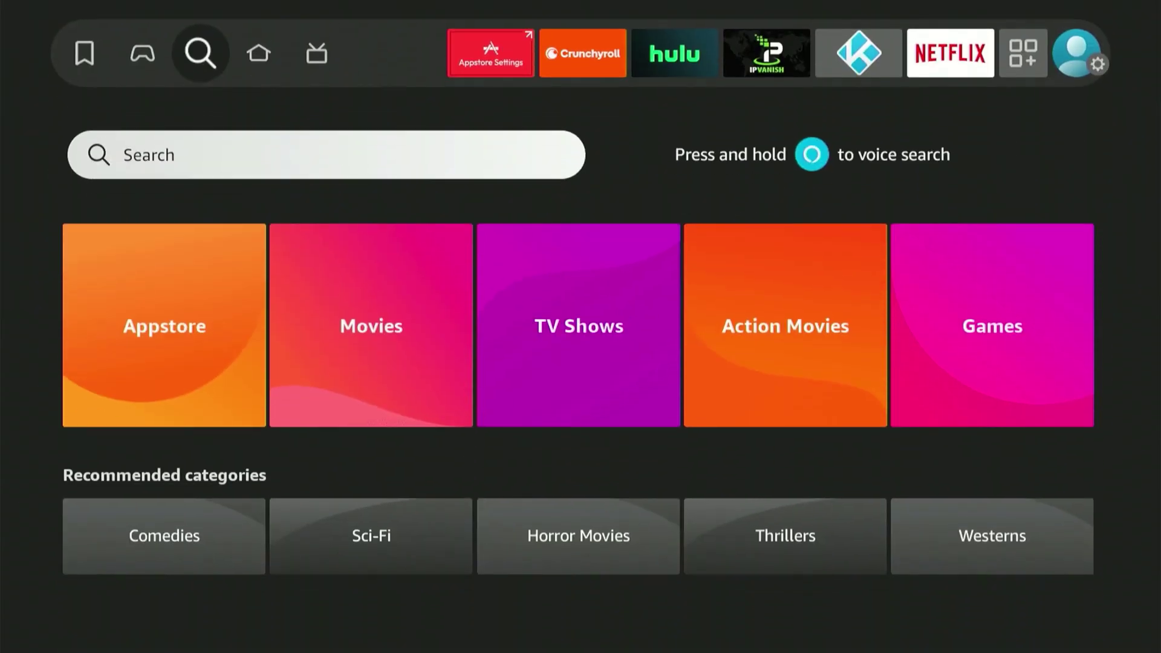
{"action": "key", "text": "Return"}
{"action": "key", "text": "Right"}
{"action": "key", "text": "Right"}
{"action": "key", "text": "Right"}
{"action": "key", "text": "Right"}
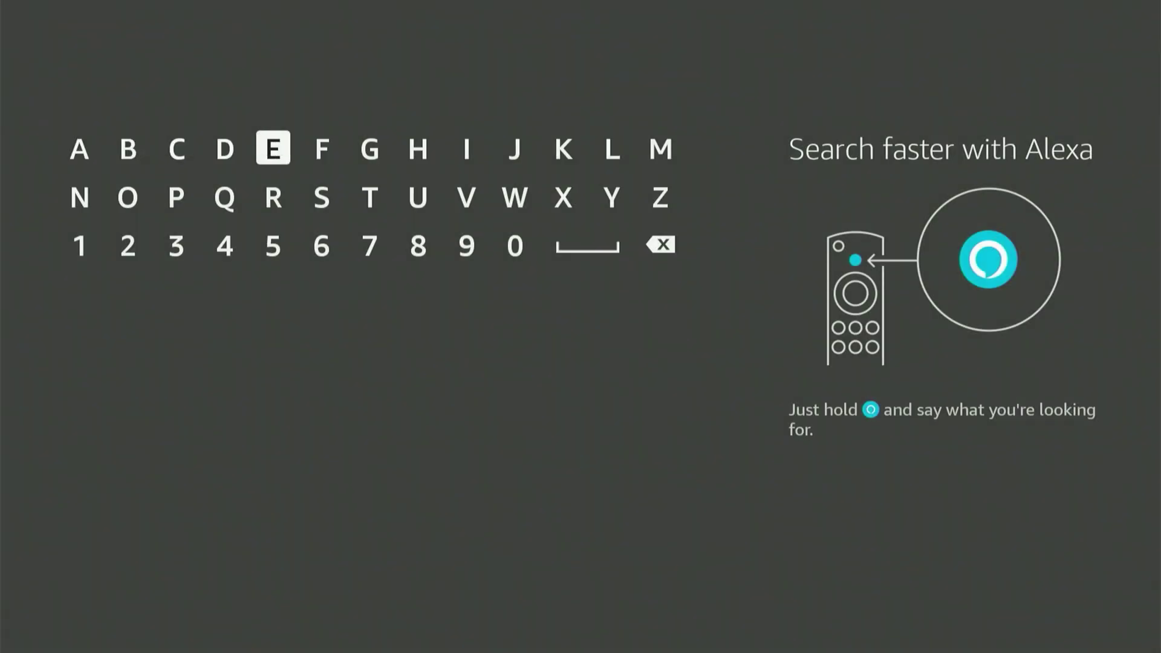
{"action": "key", "text": "Right"}
{"action": "key", "text": "Right"}
{"action": "key", "text": "Right"}
{"action": "key", "text": "Right"}
{"action": "key", "text": "Return"}
{"action": "key", "text": "Down"}
{"action": "key", "text": "Left"}
{"action": "key", "text": "Left"}
{"action": "key", "text": "Left"}
{"action": "key", "text": "Left"}
{"action": "key", "text": "Left"}
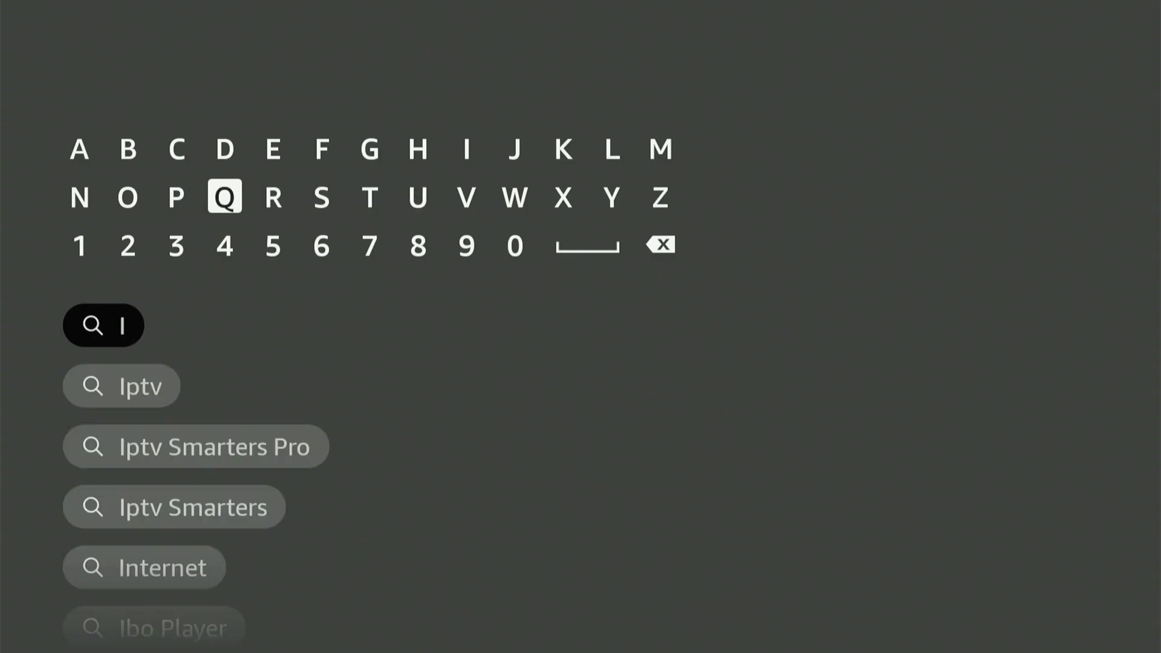
{"action": "key", "text": "Left"}
{"action": "key", "text": "Return"}
{"action": "key", "text": "Right"}
{"action": "key", "text": "Right"}
{"action": "key", "text": "Right"}
{"action": "key", "text": "Right"}
{"action": "key", "text": "Right"}
{"action": "key", "text": "Right"}
{"action": "key", "text": "Return"}
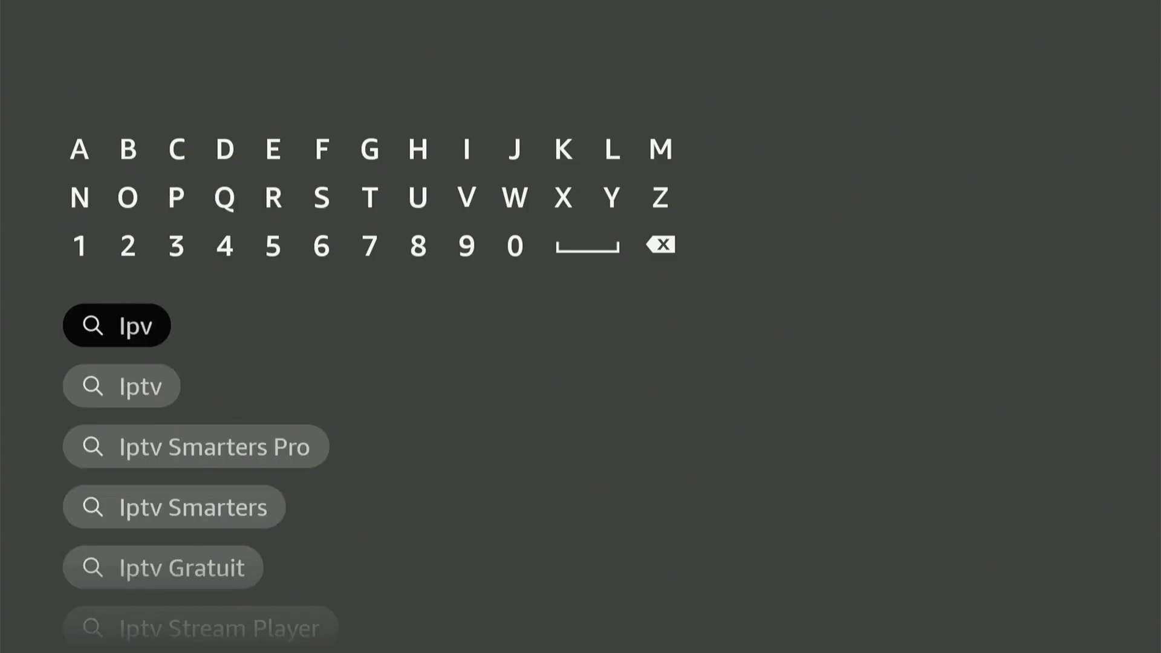
Step: Run the suggested search "Ipvanish"
{"action": "key", "text": "Left"}
{"action": "key", "text": "Left"}
{"action": "key", "text": "Left"}
{"action": "key", "text": "Left"}
{"action": "key", "text": "Down"}
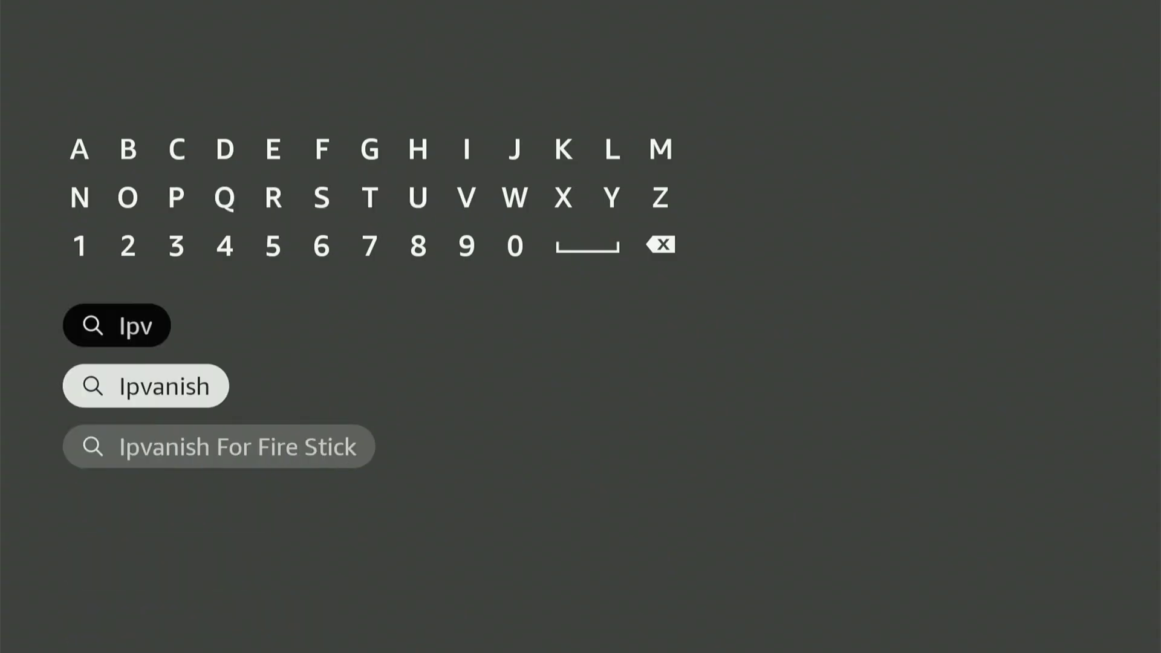
{"action": "key", "text": "Down"}
{"action": "key", "text": "Return"}
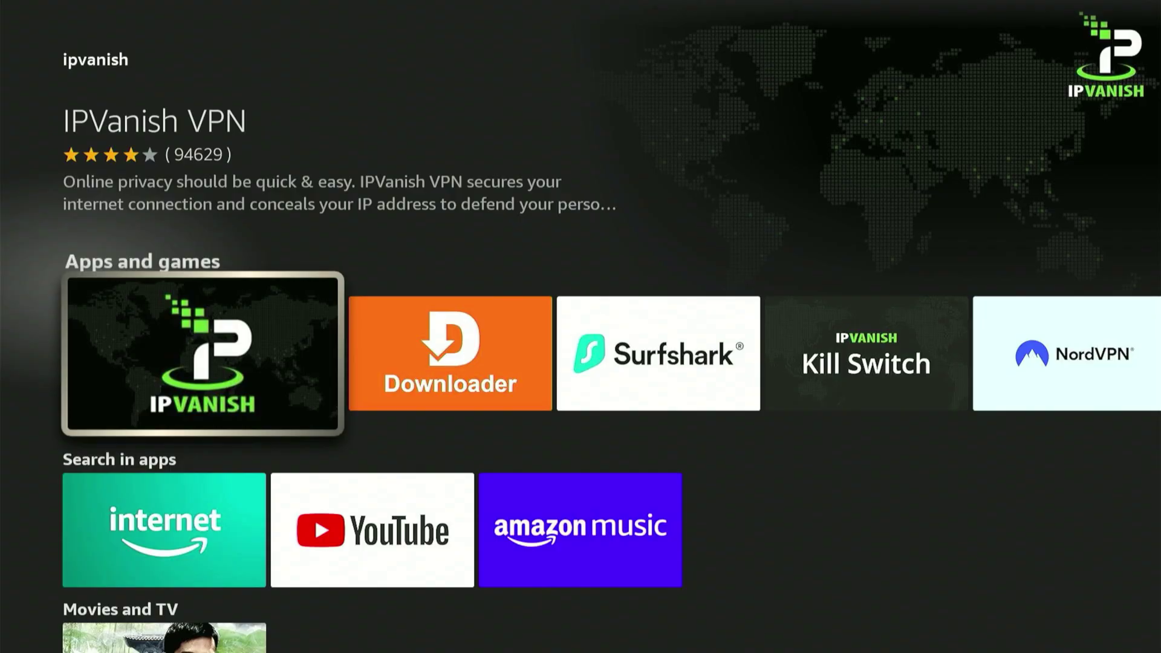
Step: Get the IPVanish VPN app from the search results and launch it
{"action": "key", "text": "Return"}
{"action": "key", "text": "Return"}
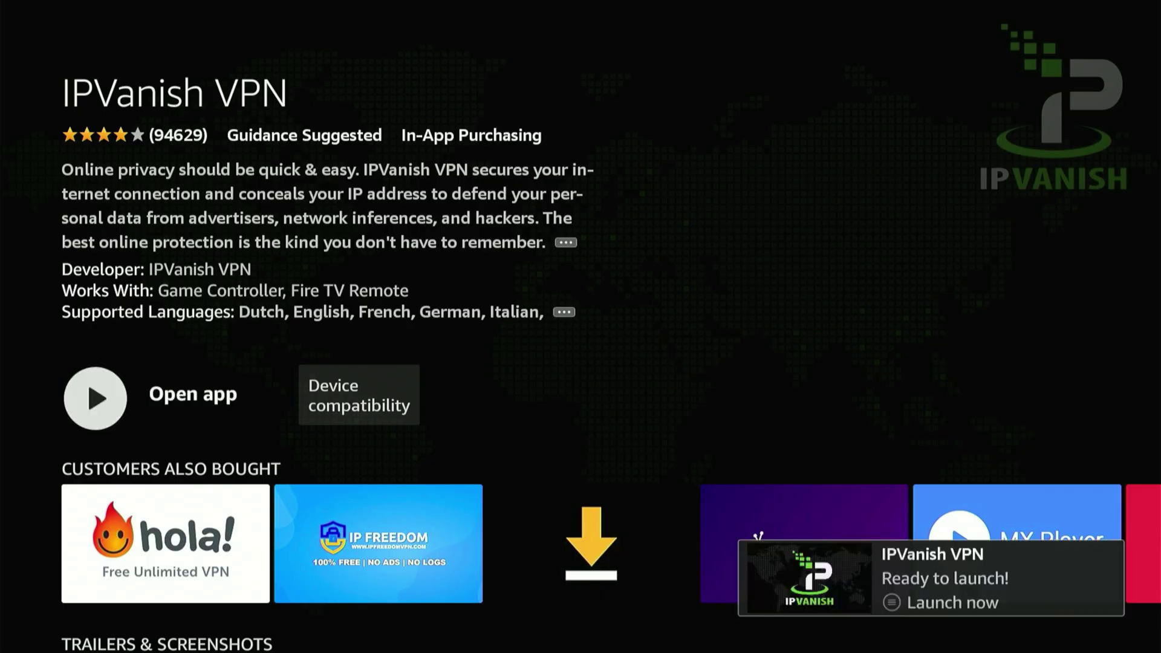
{"action": "key", "text": "Return"}
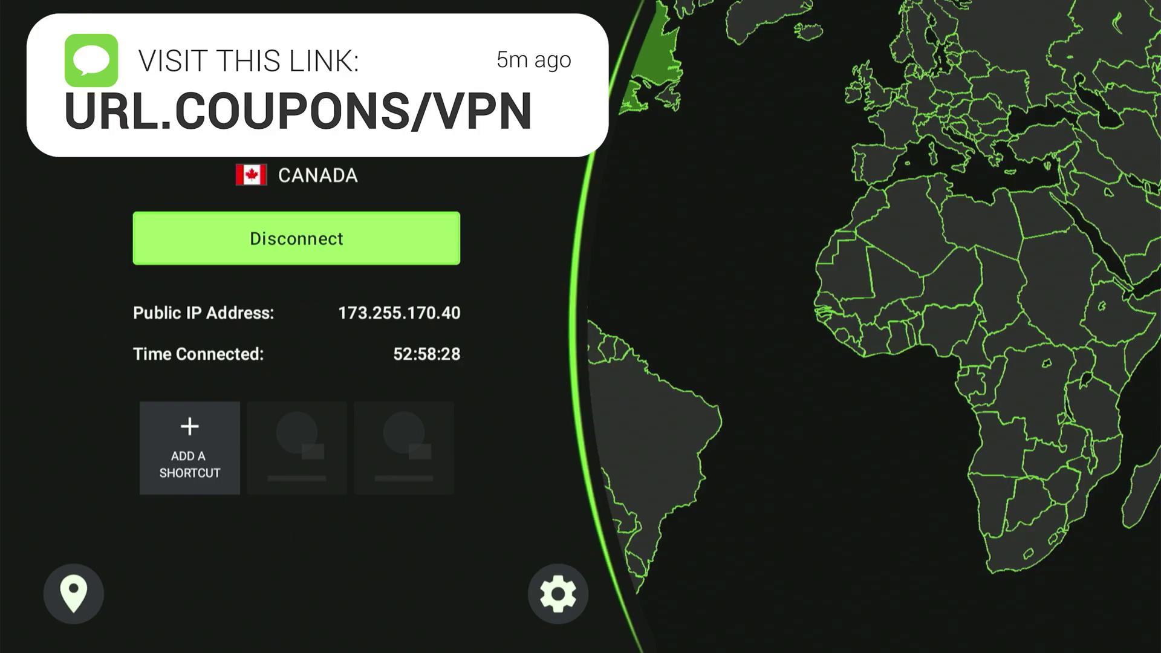
Step: Open the IPVanish settings and switch Connect on Android Startup off and on again
{"action": "key", "text": "Down"}
{"action": "key", "text": "Down"}
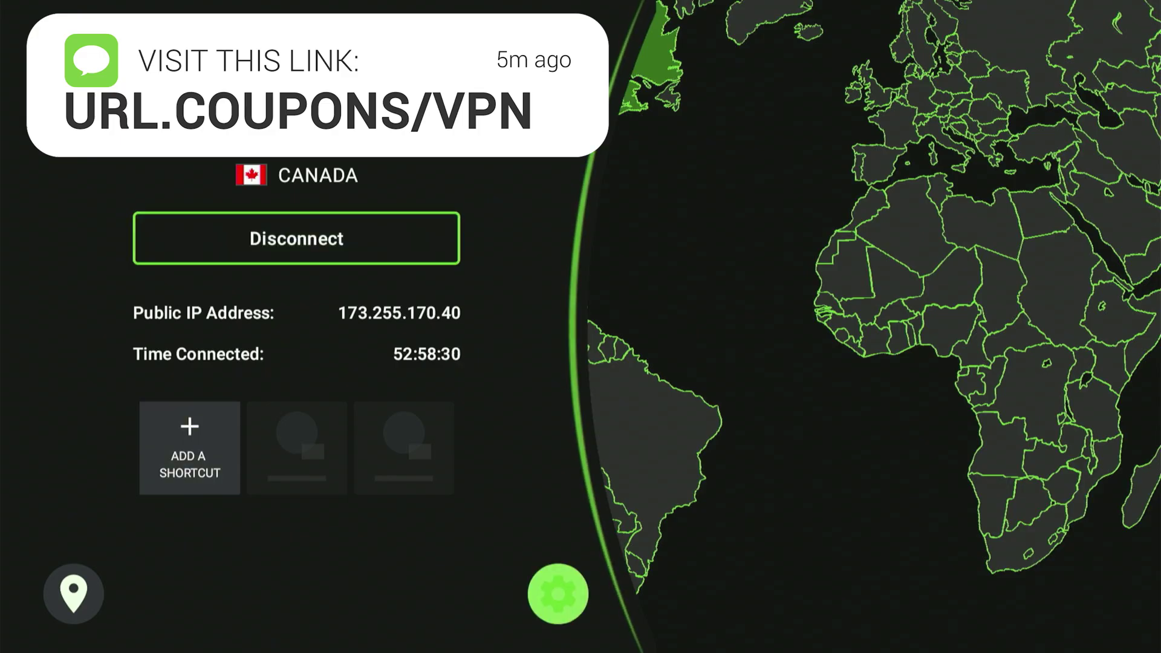
{"action": "key", "text": "Return"}
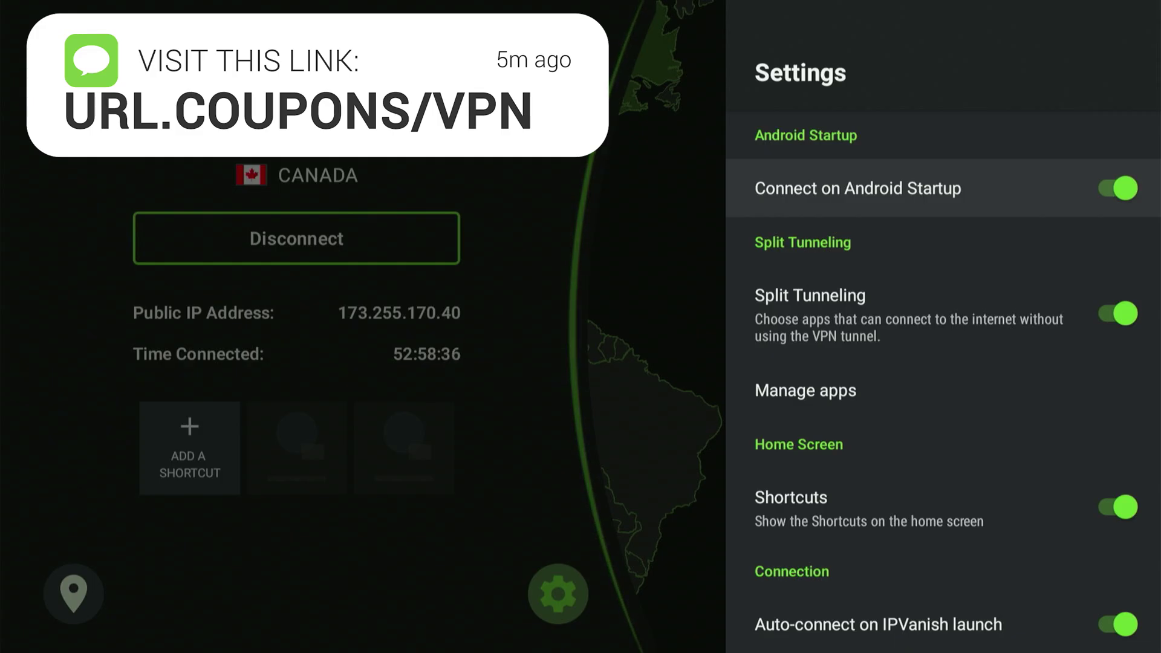
{"action": "key", "text": "Return"}
{"action": "key", "text": "Return"}
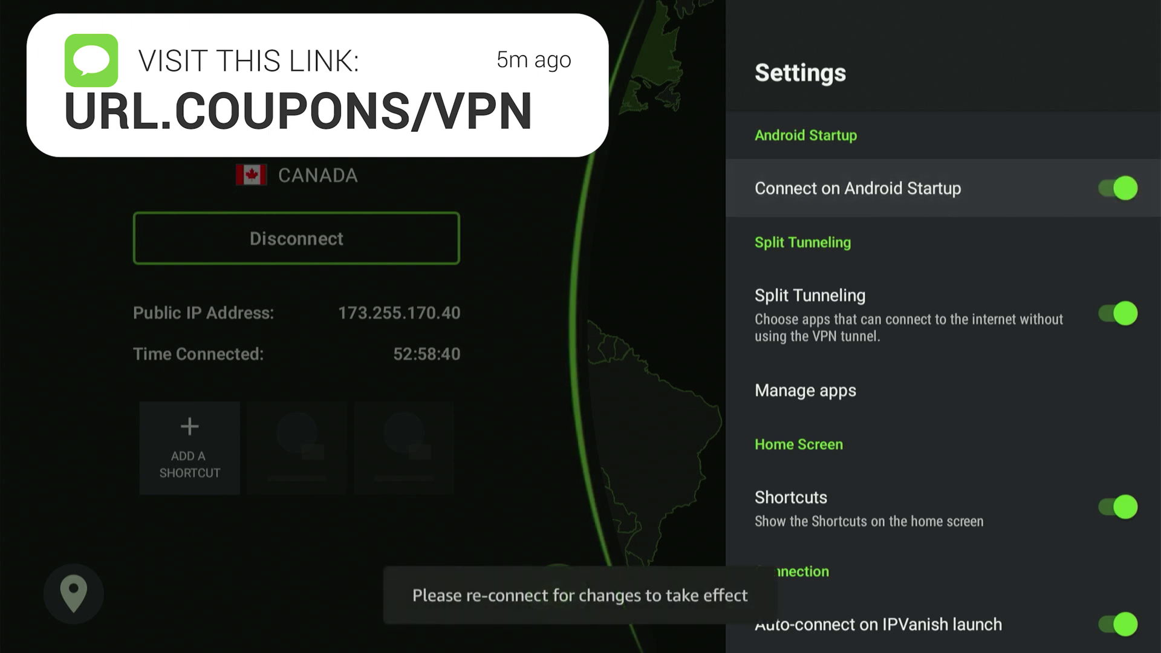
Step: Switch Auto-connect on IPVanish launch off and on again, then go back to Connect on Android Startup
{"action": "key", "text": "Down"}
{"action": "key", "text": "Down"}
{"action": "key", "text": "Down"}
{"action": "key", "text": "Down"}
{"action": "key", "text": "Return"}
{"action": "key", "text": "Return"}
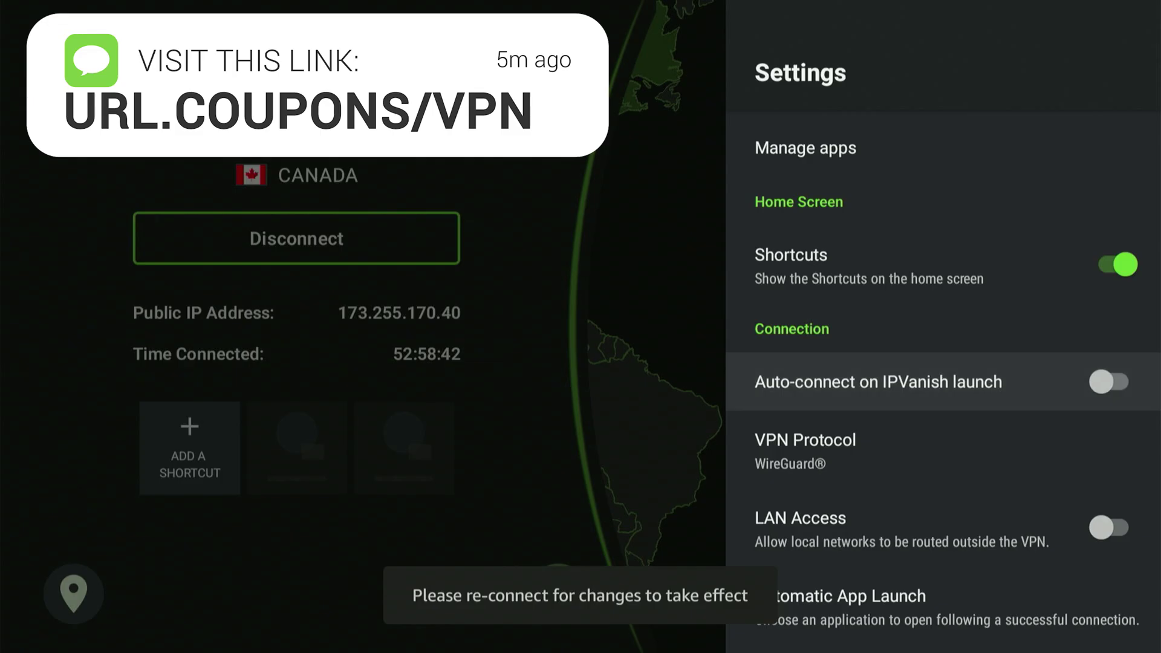
{"action": "key", "text": "Up"}
{"action": "key", "text": "Up"}
{"action": "key", "text": "Up"}
{"action": "key", "text": "Up"}
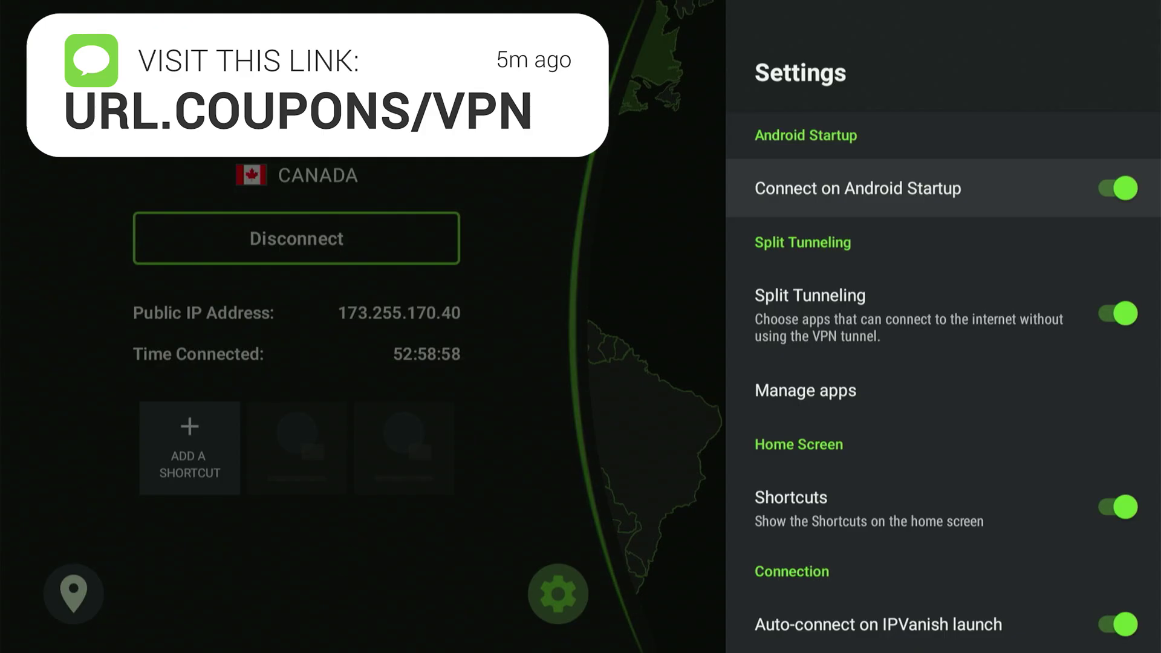
Step: Leave IPVanish for the Fire TV home screen and open the full Your Apps & Channels list
{"action": "key", "text": "Home"}
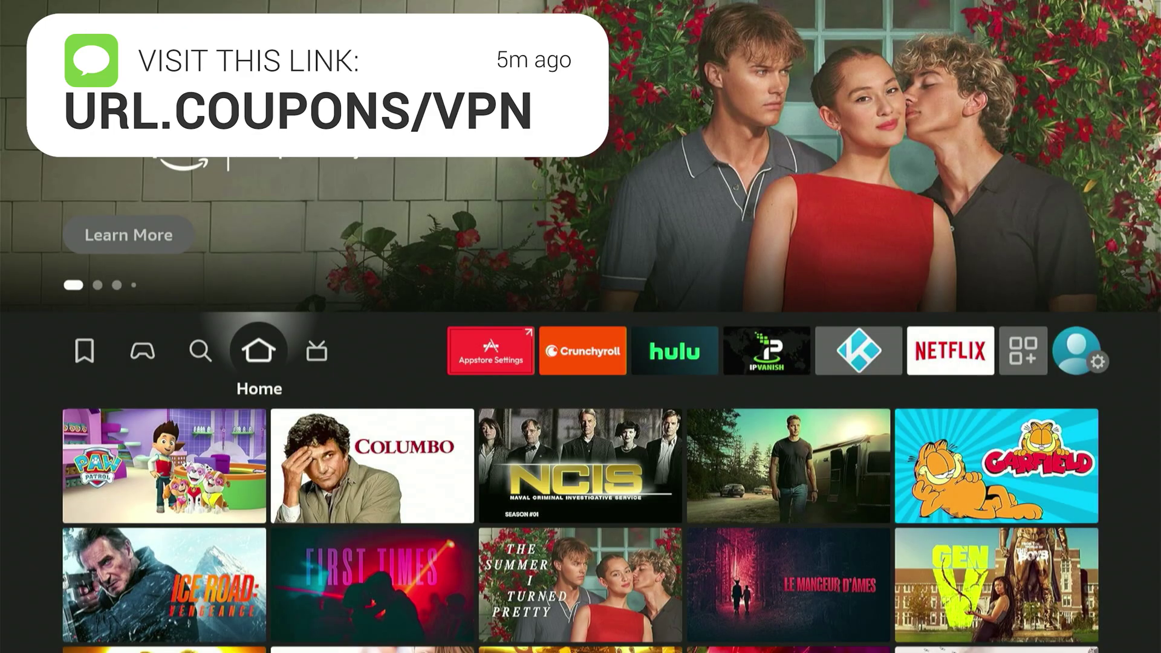
{"action": "key", "text": "Right"}
{"action": "key", "text": "Right"}
{"action": "key", "text": "Right"}
{"action": "key", "text": "Right"}
{"action": "key", "text": "Right"}
{"action": "key", "text": "Right"}
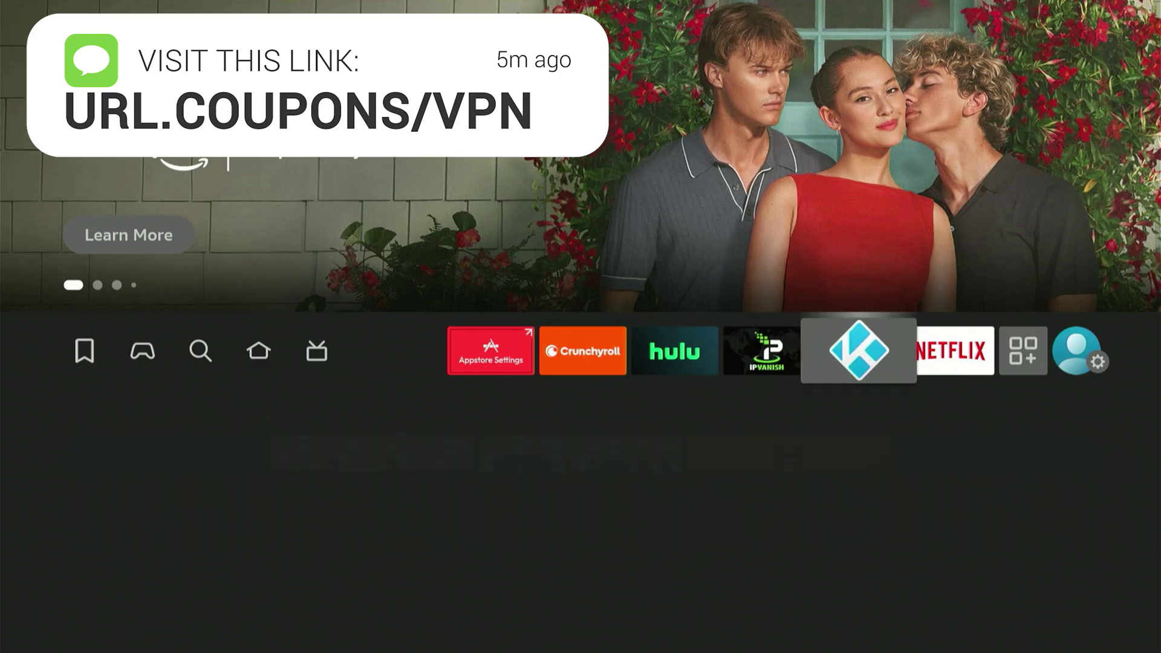
{"action": "key", "text": "Right"}
{"action": "key", "text": "Right"}
{"action": "key", "text": "Return"}
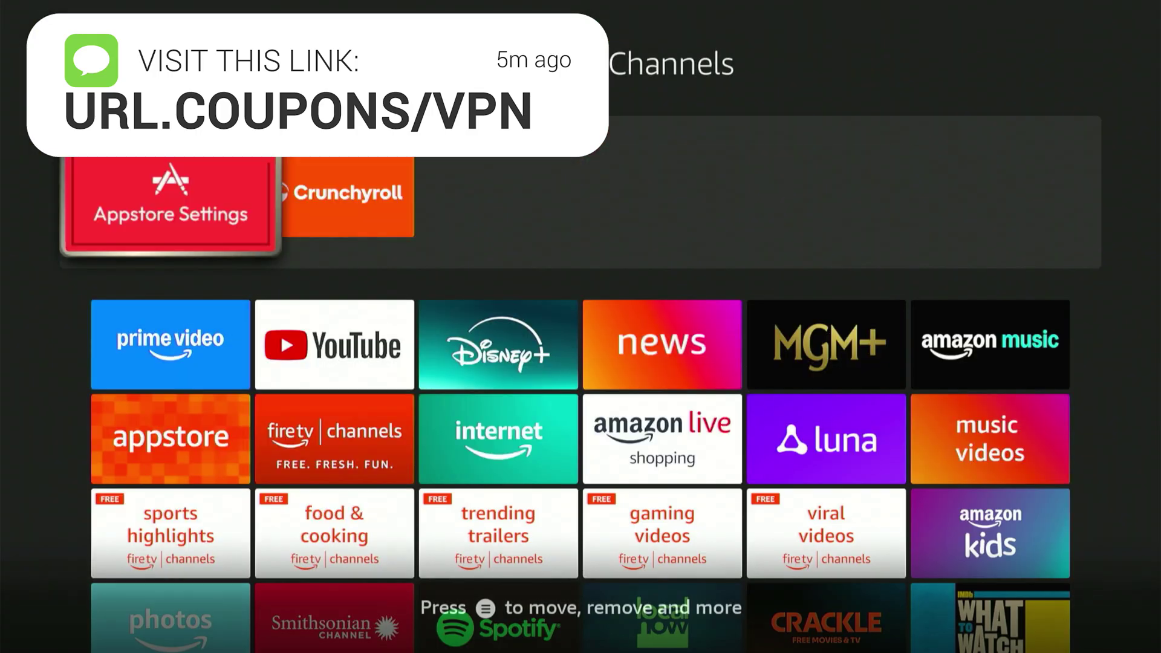
Step: Launch Downloader from the Your Apps & Channels list
{"action": "key", "text": "Down"}
{"action": "key", "text": "Down"}
{"action": "key", "text": "Down"}
{"action": "key", "text": "Down"}
{"action": "key", "text": "Down"}
{"action": "key", "text": "Right"}
{"action": "key", "text": "Right"}
{"action": "key", "text": "Right"}
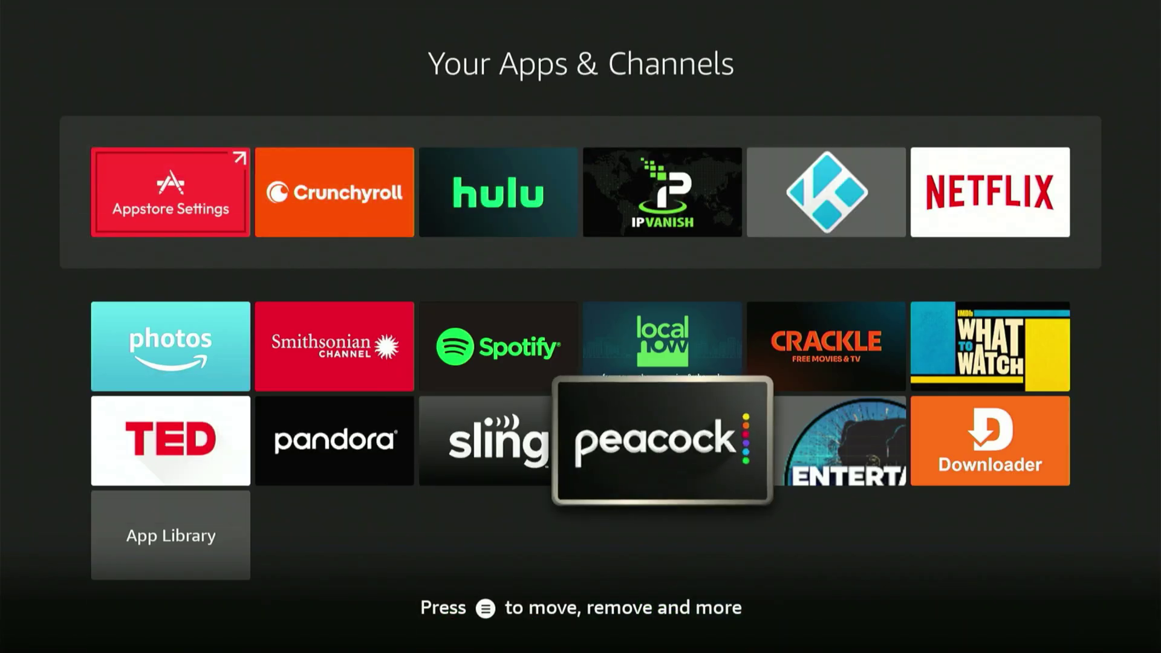
{"action": "key", "text": "Right"}
{"action": "key", "text": "Right"}
{"action": "key", "text": "Return"}
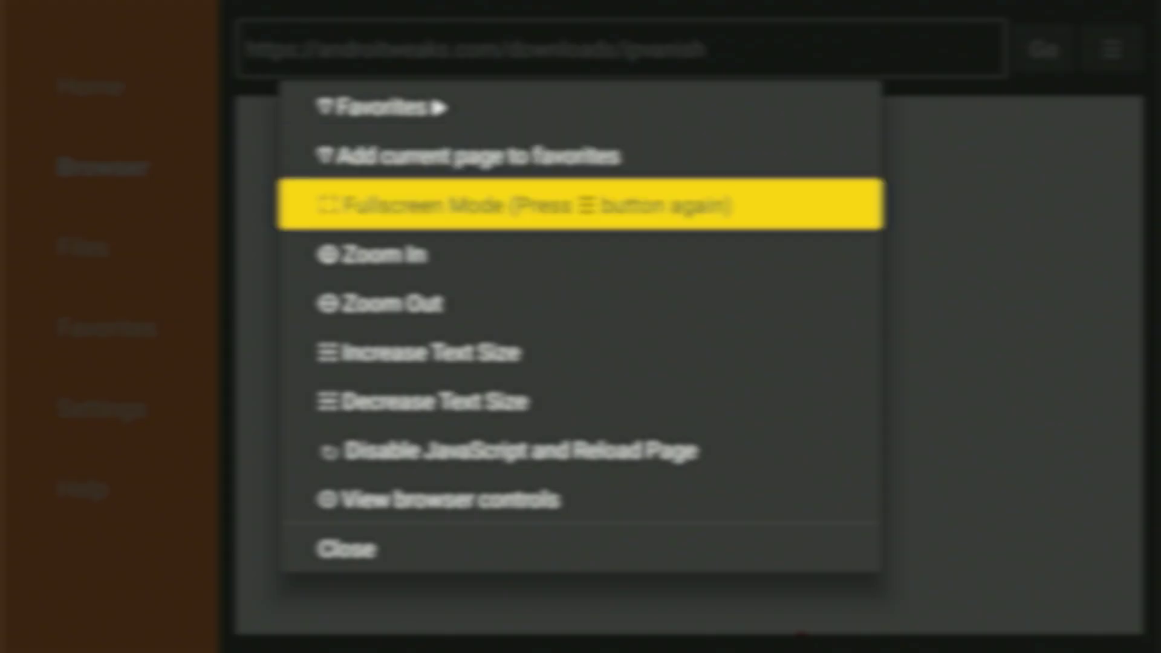
Step: Switch the browser to Fullscreen Mode and download the APK from the Sinemiomate #444 page
{"action": "key", "text": "Return"}
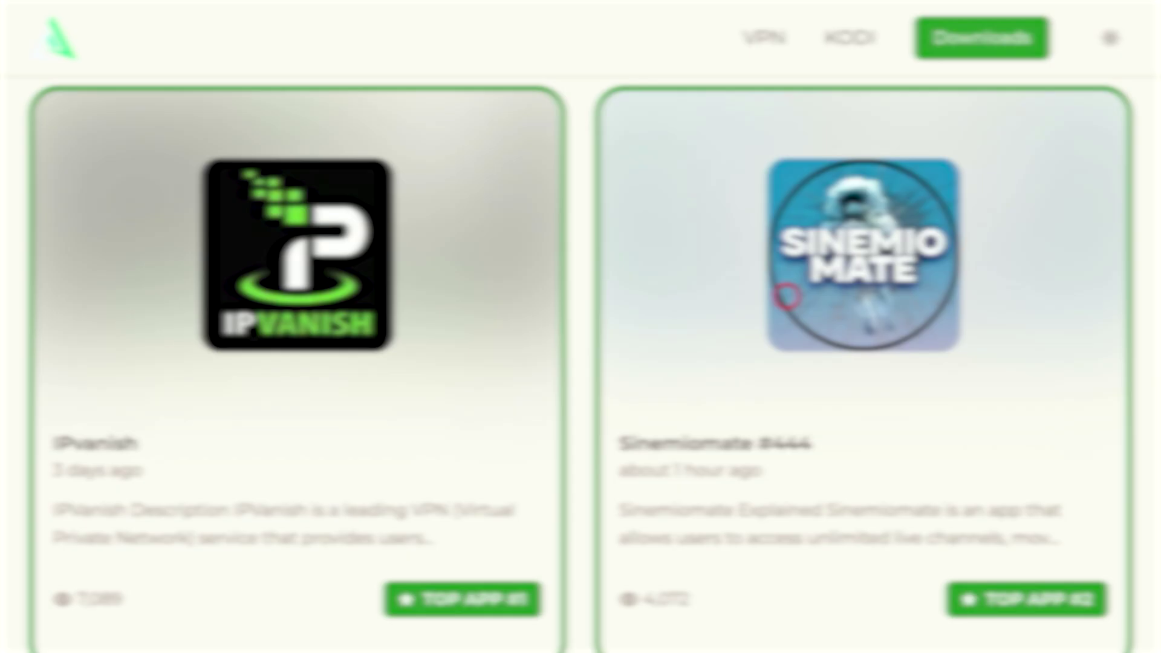
{"action": "left_click", "coordinate": [786, 296]}
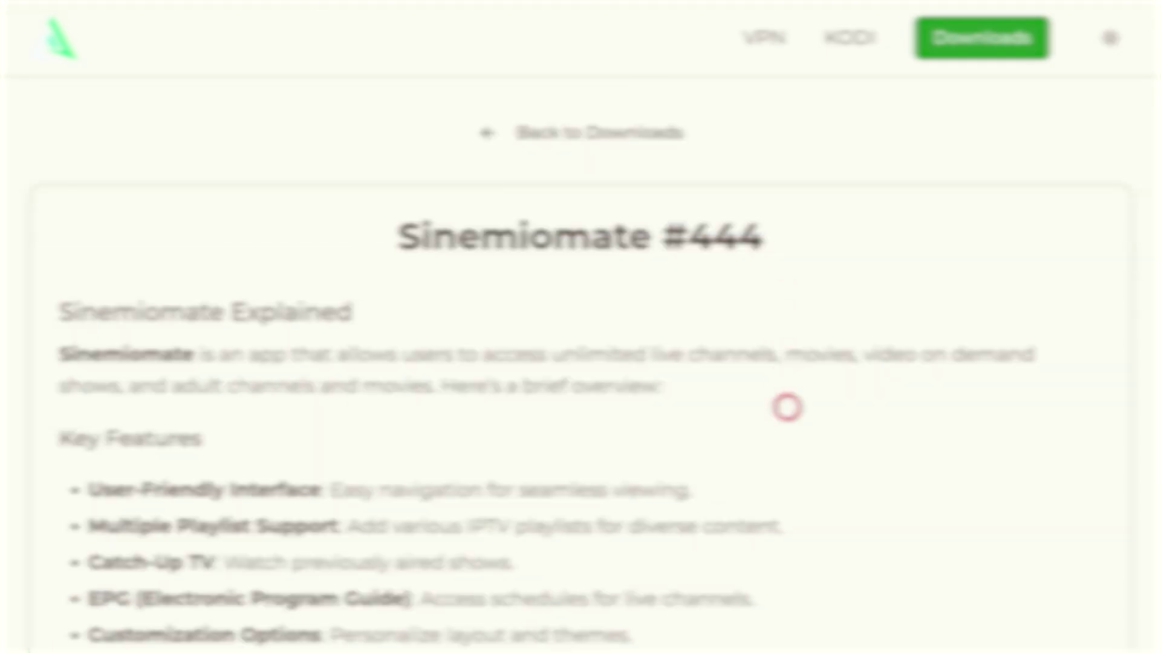
{"action": "scroll", "coordinate": [787, 605], "scroll_direction": "down", "scroll_amount": 15}
{"action": "scroll", "coordinate": [787, 629], "scroll_direction": "down", "scroll_amount": 2}
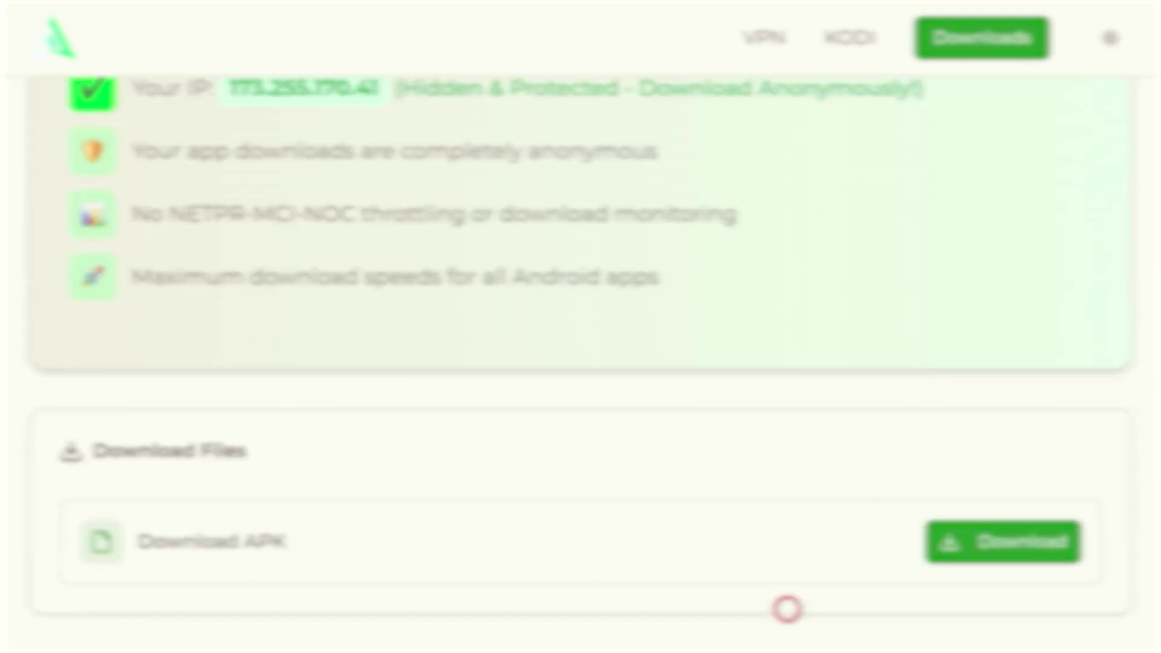
{"action": "left_click", "coordinate": [1019, 519]}
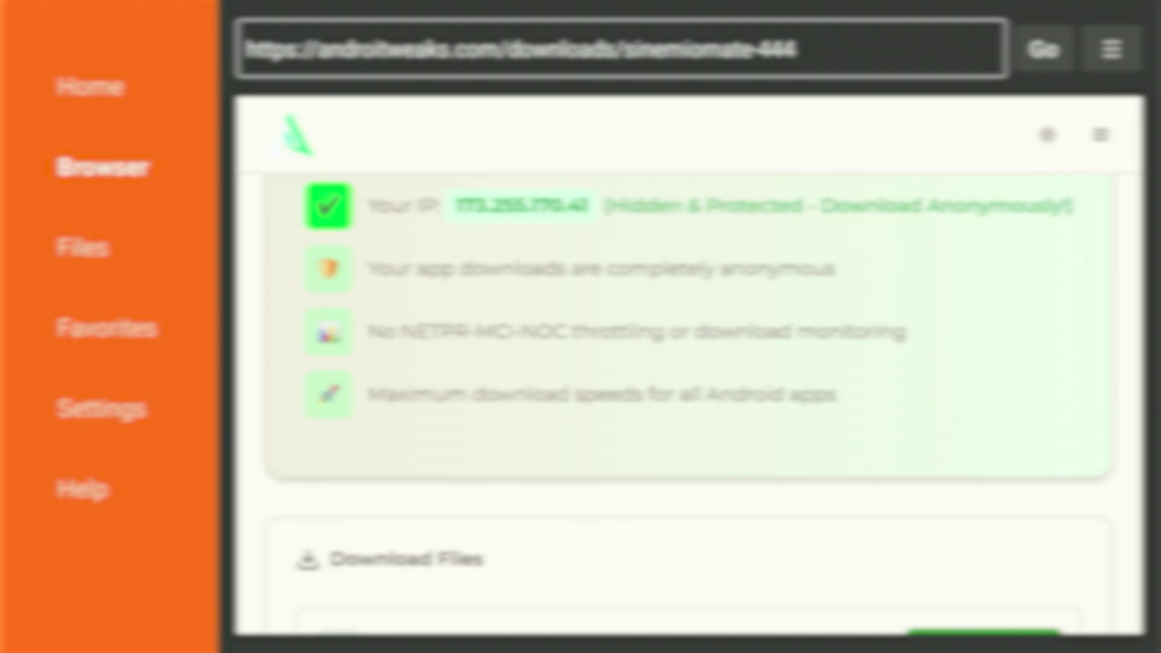
Step: Put the browser back in Fullscreen Mode and open the Sports Fire 2.0.4 9578 entry from the downloads list
{"action": "key", "text": "Menu"}
{"action": "key", "text": "Down"}
{"action": "key", "text": "Down"}
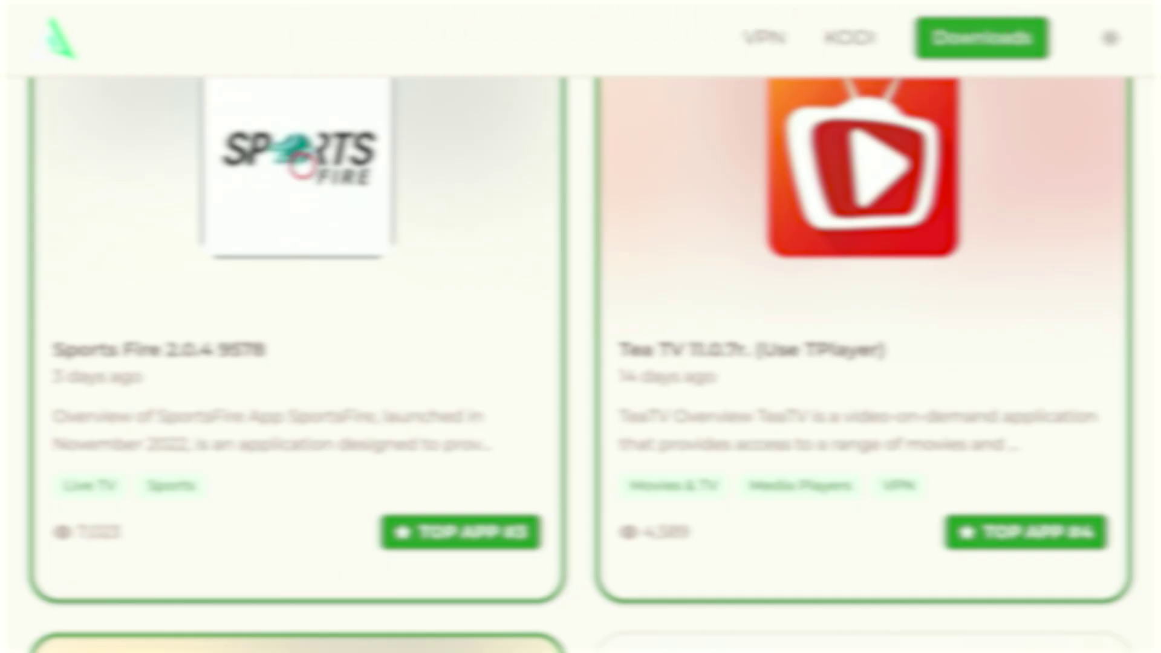
{"action": "left_click", "coordinate": [302, 164]}
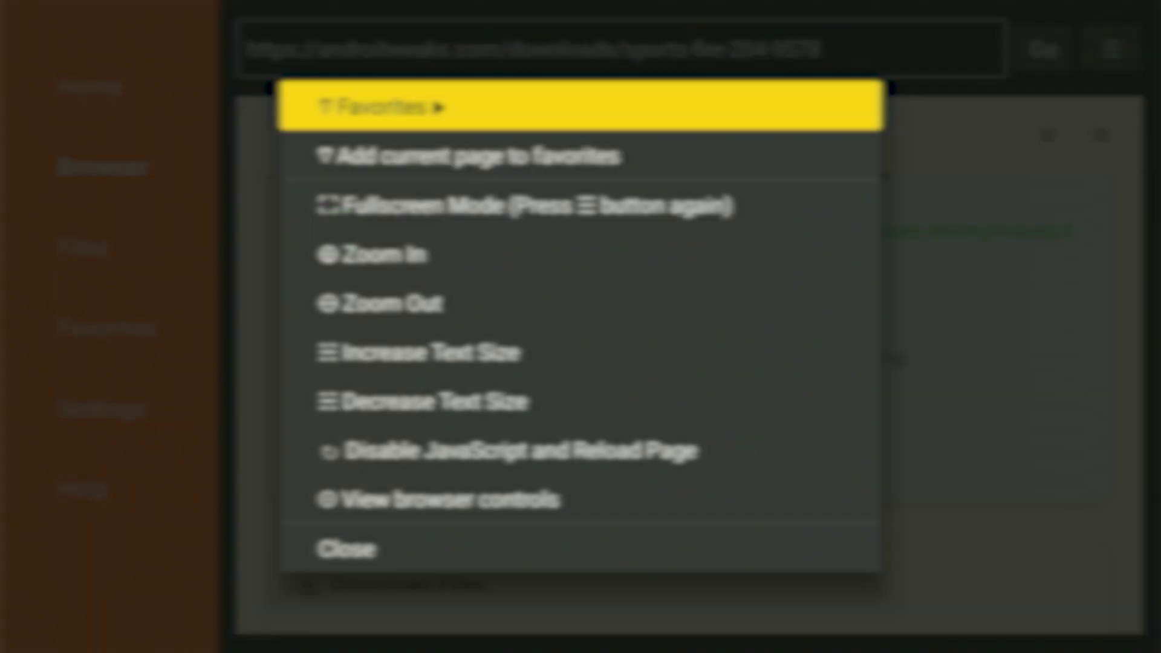
Step: Show the Sports Fire page in Fullscreen Mode and return to the top apps in the downloads list
{"action": "key", "text": "Down"}
{"action": "key", "text": "Down"}
{"action": "key", "text": "Return"}
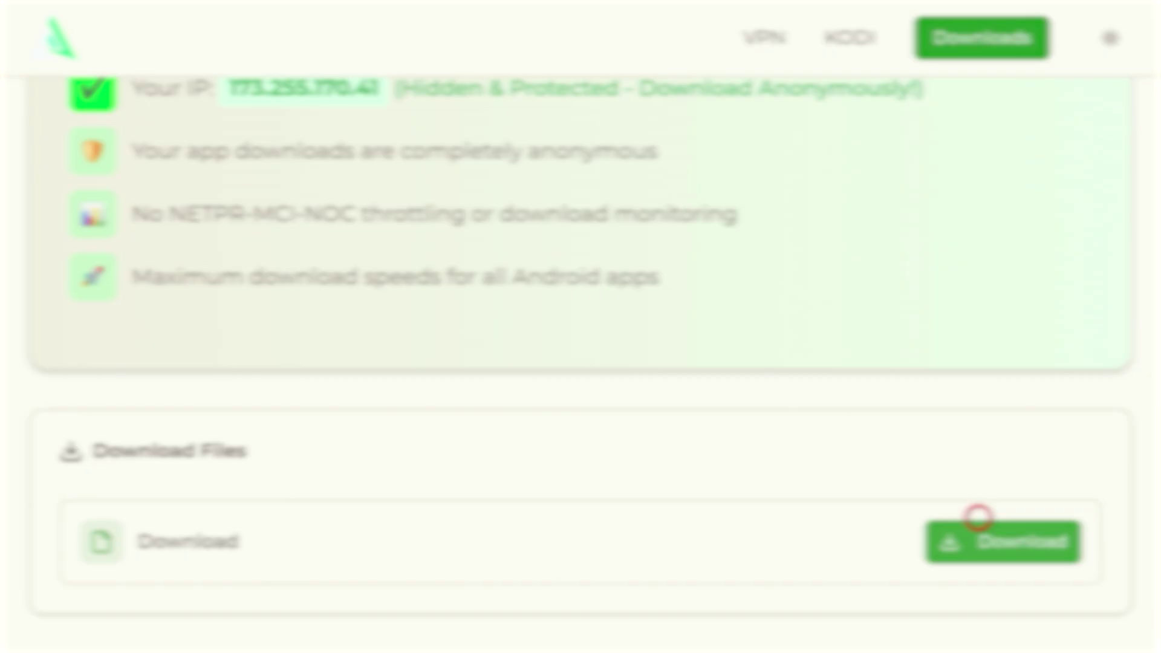
{"action": "left_click", "coordinate": [979, 520]}
{"action": "scroll", "coordinate": [978, 518], "scroll_direction": "down", "scroll_amount": 10}
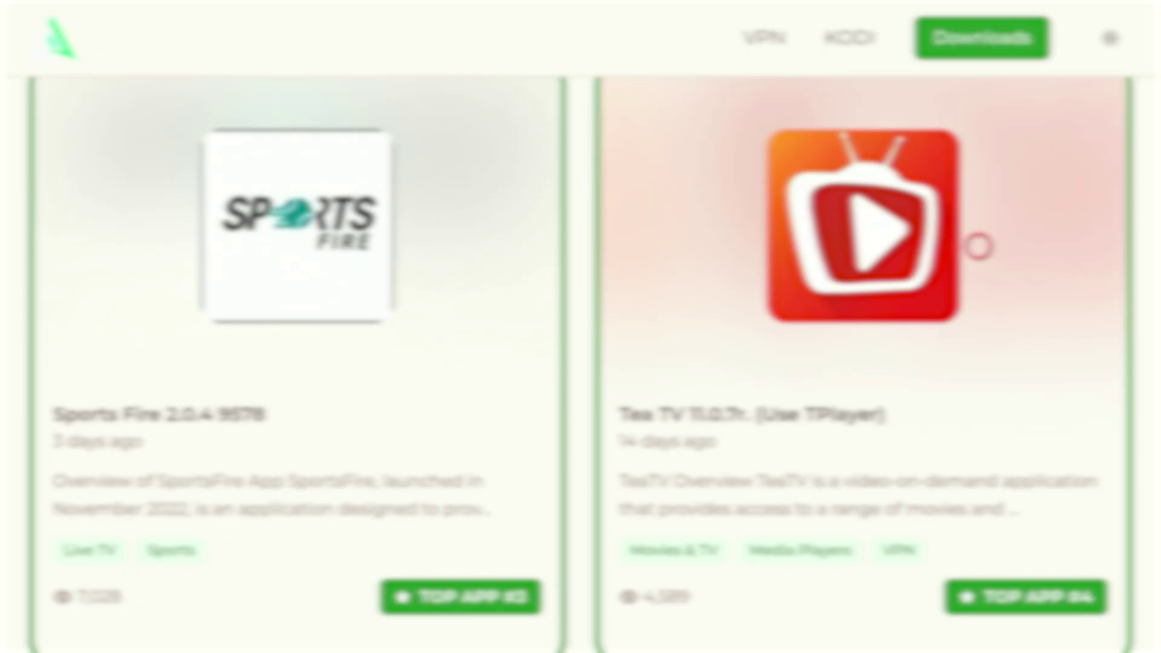
Step: Open the Tea TV 11.0.7r. (Use TPlayer) page and download the first APK listed under Download Files
{"action": "left_click", "coordinate": [978, 246]}
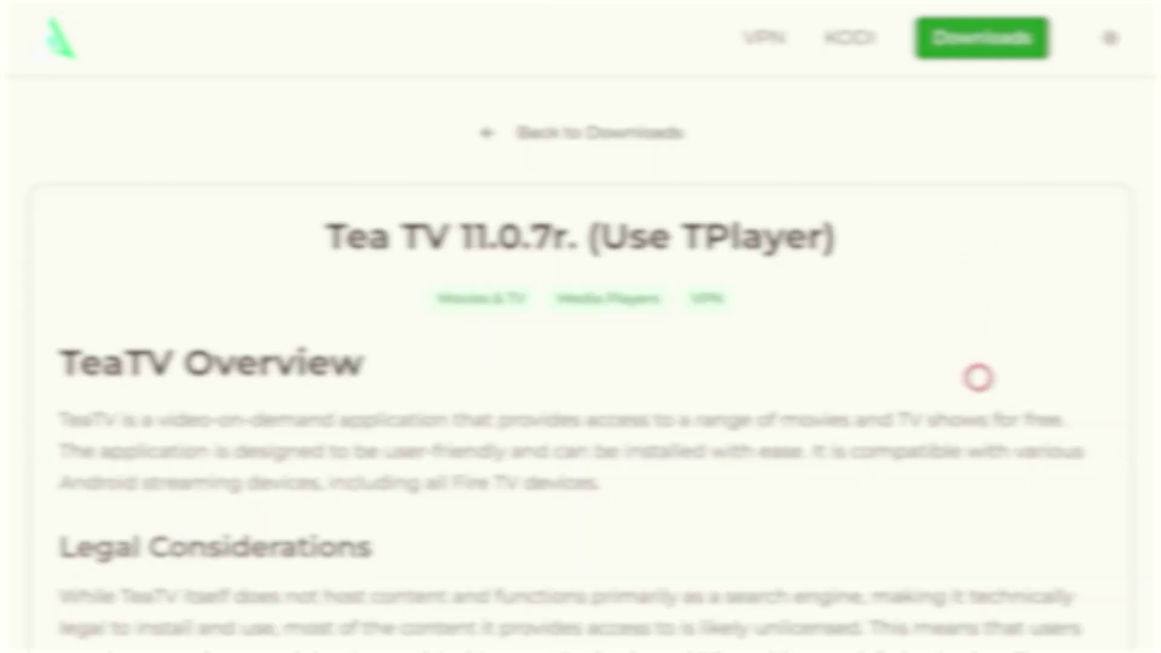
{"action": "scroll", "coordinate": [977, 376], "scroll_direction": "down", "scroll_amount": 10}
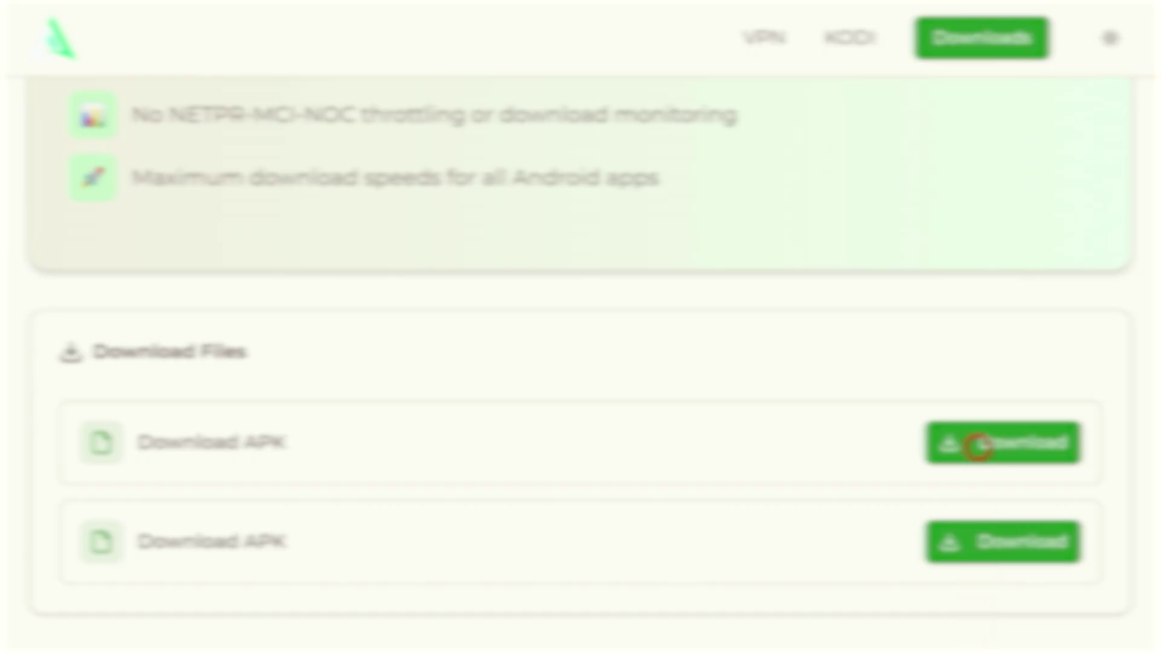
{"action": "left_click", "coordinate": [979, 446]}
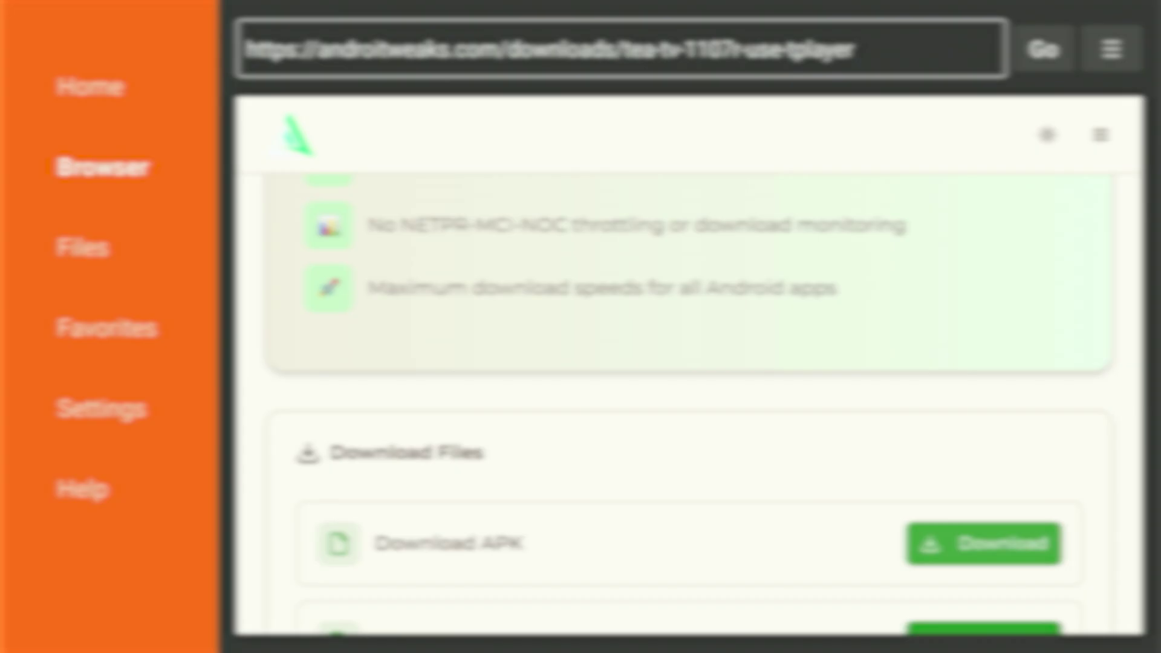
Step: Return the browser to Fullscreen Mode and find the TPlayer 7.6b (For Tea TV) entry in the downloads list
{"action": "key", "text": "Menu"}
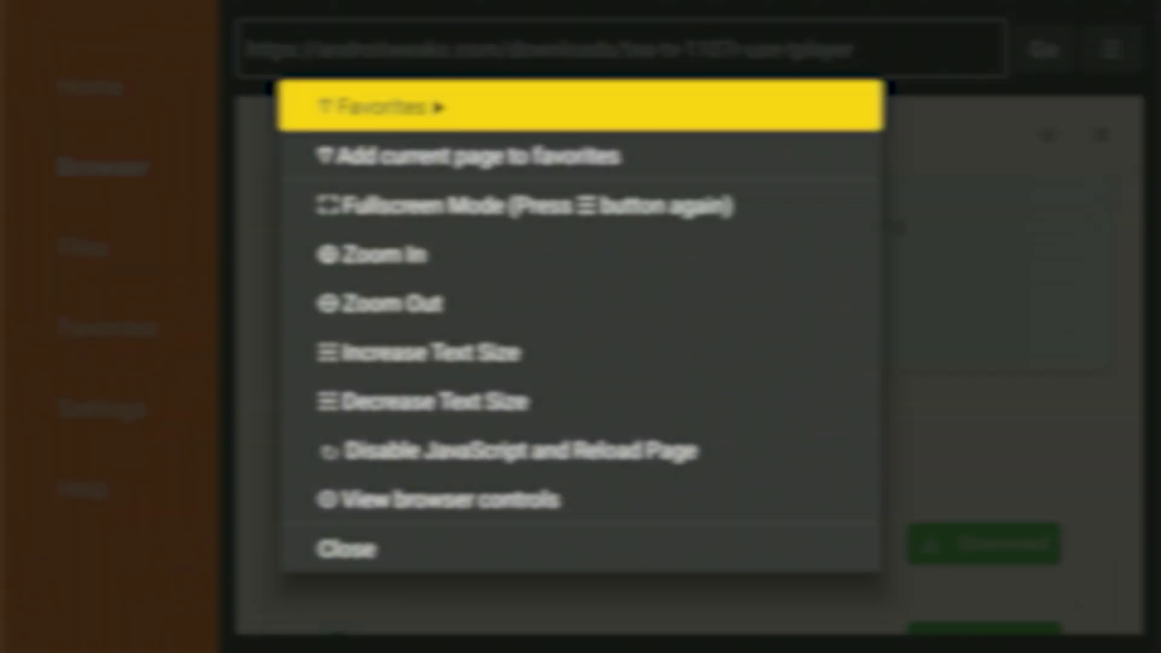
{"action": "key", "text": "Down"}
{"action": "key", "text": "Down"}
{"action": "key", "text": "Return"}
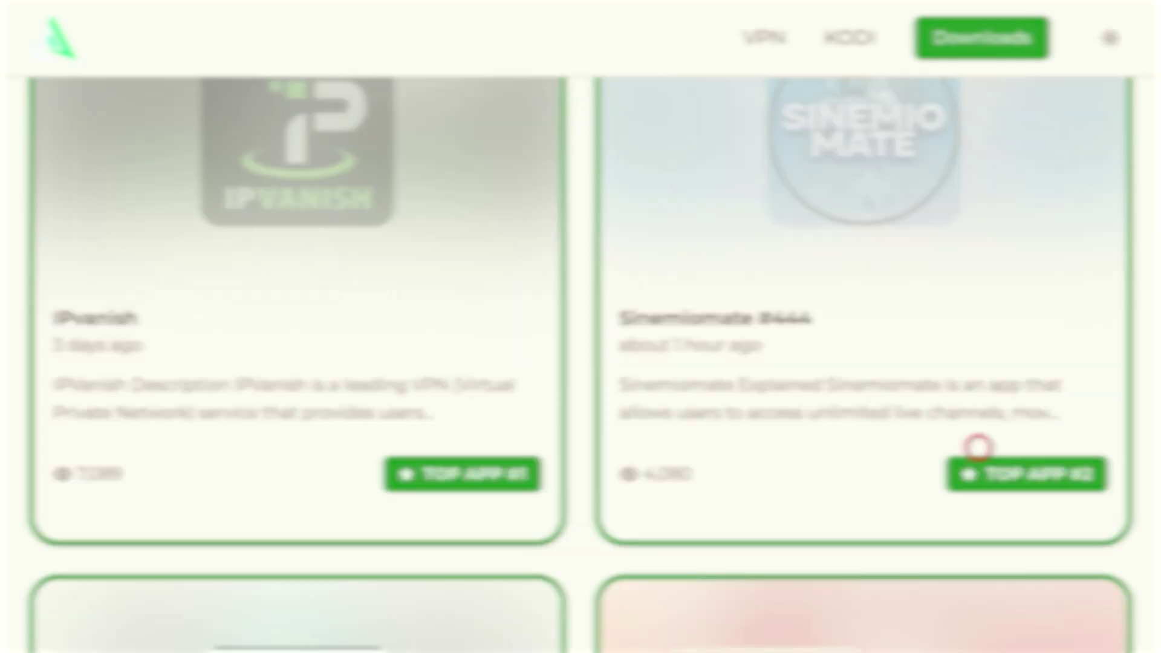
{"action": "scroll", "coordinate": [977, 626], "scroll_direction": "down", "scroll_amount": 5}
{"action": "scroll", "coordinate": [978, 629], "scroll_direction": "down", "scroll_amount": 10}
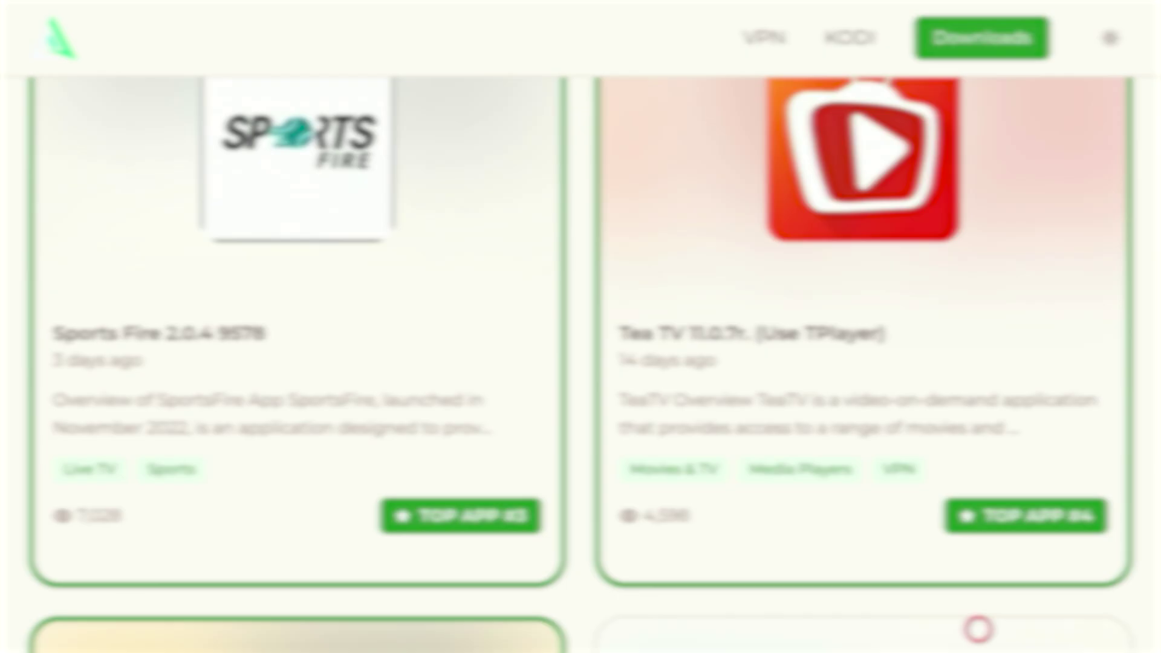
{"action": "scroll", "coordinate": [978, 628], "scroll_direction": "down", "scroll_amount": 3}
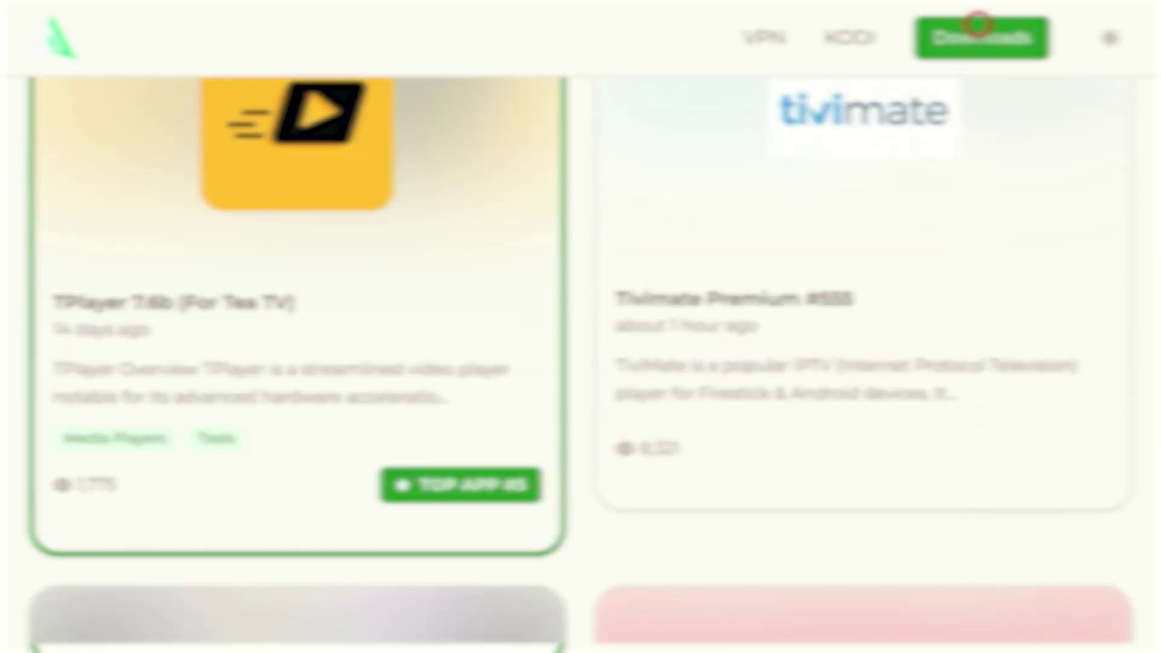
Step: Open the TPlayer 7.6b (For Tea TV) page and go to its Download Files section
{"action": "scroll", "coordinate": [978, 33], "scroll_direction": "up", "scroll_amount": 3}
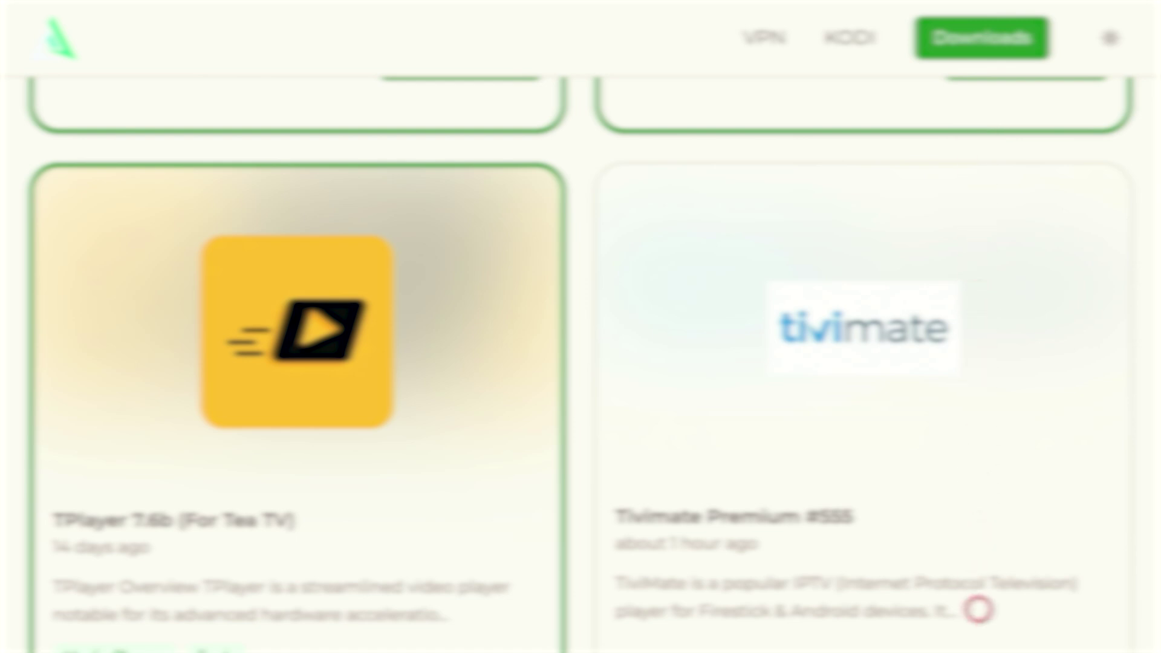
{"action": "scroll", "coordinate": [978, 617], "scroll_direction": "down", "scroll_amount": 3}
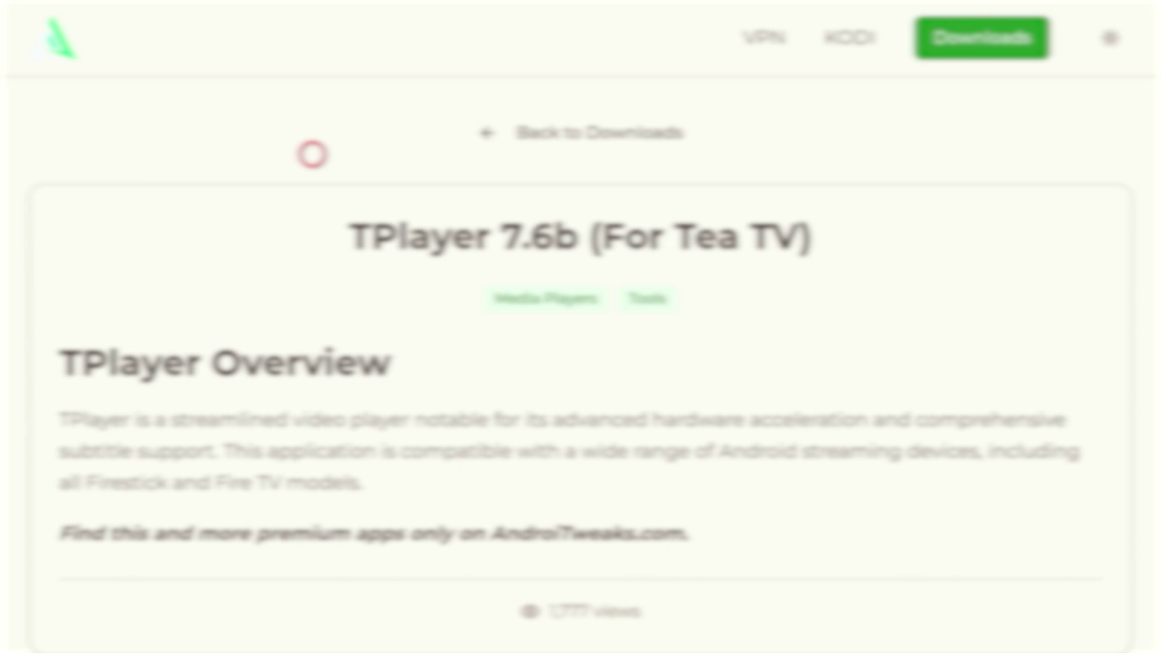
{"action": "scroll", "coordinate": [312, 605], "scroll_direction": "down", "scroll_amount": 10}
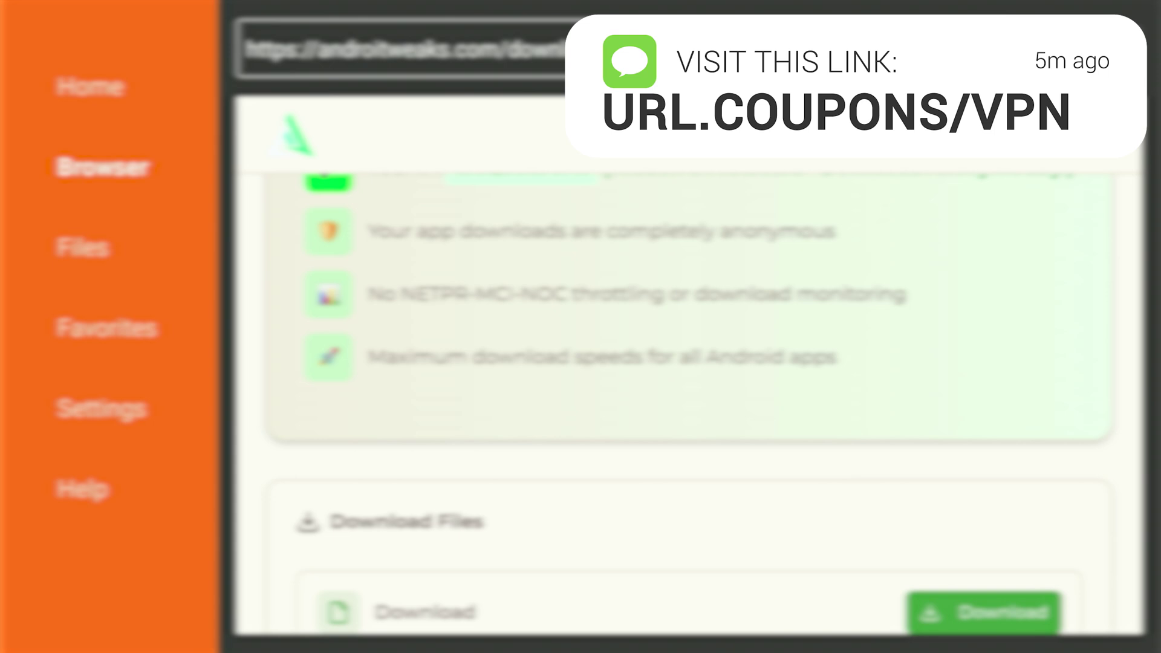
Step: Look through the AndroiTweaks downloads page past the Search & Filter section
{"action": "scroll", "coordinate": [690, 399], "scroll_direction": "down", "scroll_amount": 7}
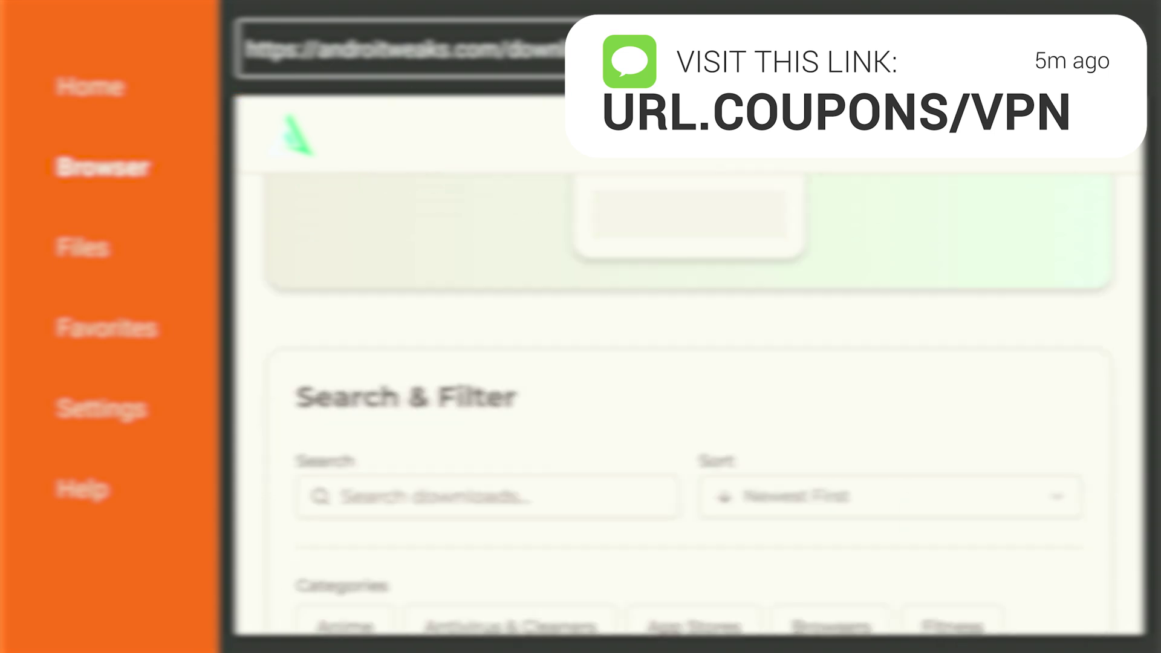
{"action": "scroll", "coordinate": [690, 399], "scroll_direction": "down", "scroll_amount": 5}
{"action": "scroll", "coordinate": [690, 399], "scroll_direction": "down", "scroll_amount": 6}
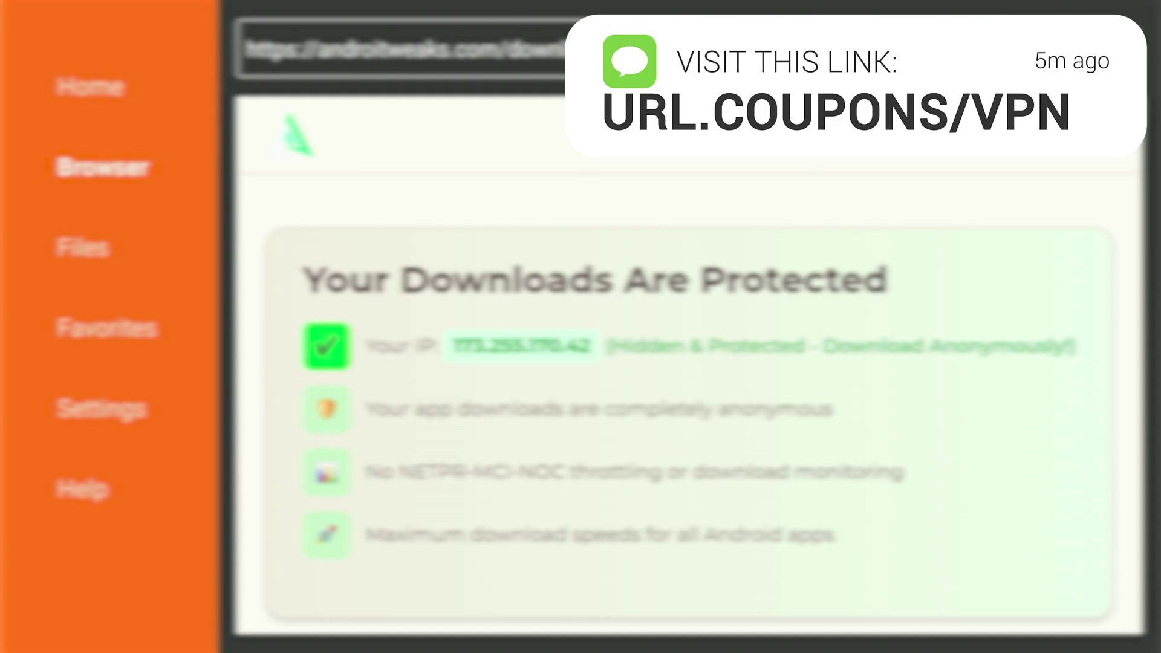
Step: Return to the Fire TV home screen and open the full list of apps and channels
{"action": "key", "text": "Home"}
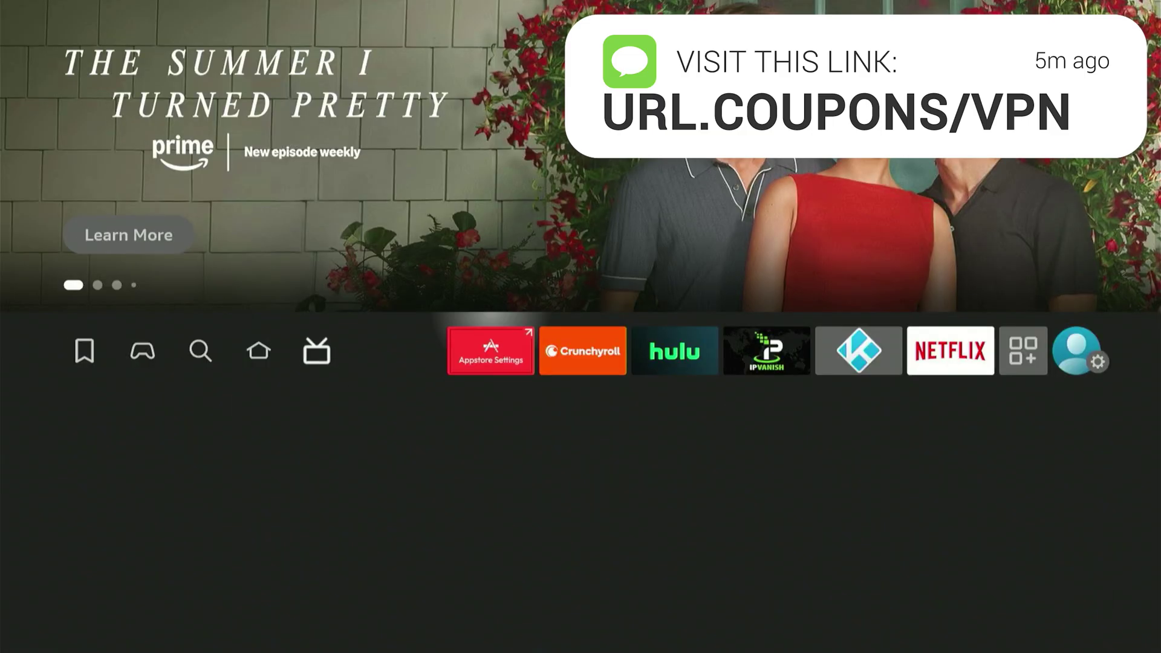
{"action": "key", "text": "Right"}
{"action": "key", "text": "Right"}
{"action": "key", "text": "Right"}
{"action": "key", "text": "Right"}
{"action": "key", "text": "Right"}
{"action": "key", "text": "Right"}
{"action": "key", "text": "Right"}
{"action": "key", "text": "Right"}
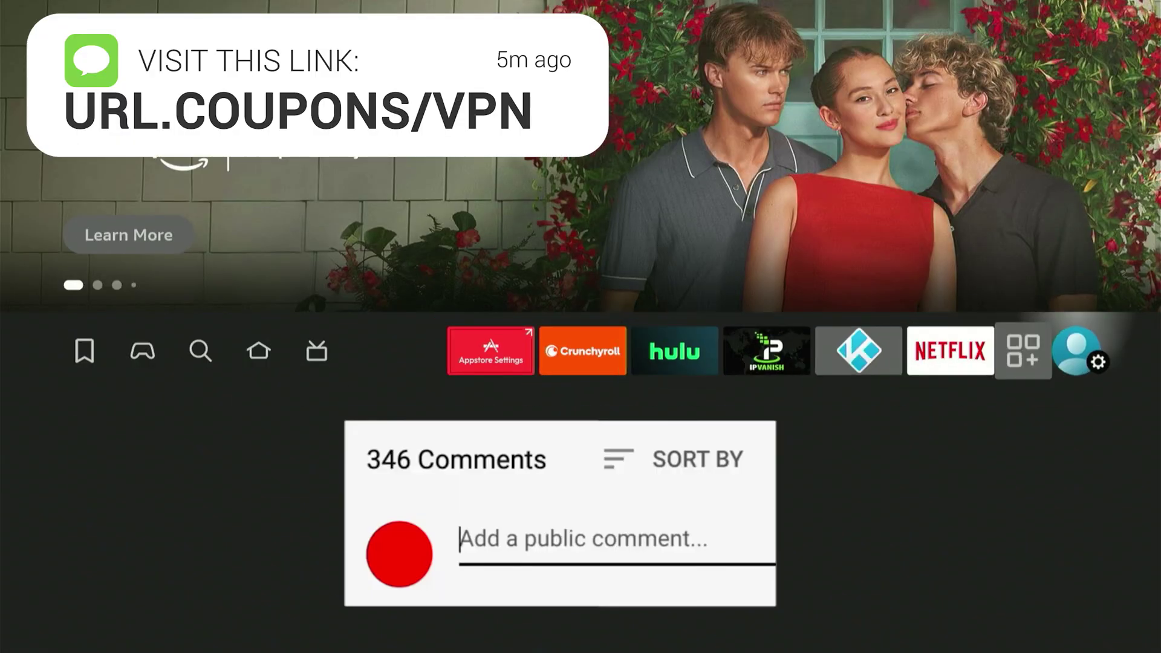
{"action": "key", "text": "Right"}
{"action": "key", "text": "Left"}
{"action": "key", "text": "Return"}
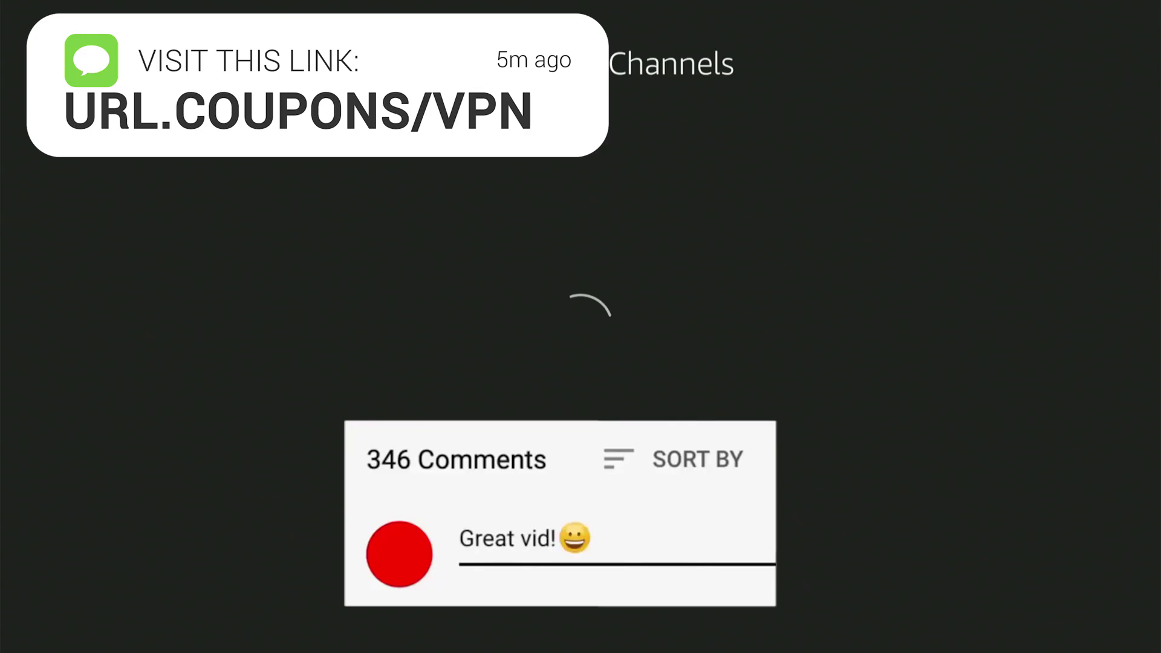
Step: Find the Downloader app among the installed apps near the end of the list and open its options for moving it
{"action": "key", "text": "Down"}
{"action": "key", "text": "Down"}
{"action": "key", "text": "Down"}
{"action": "key", "text": "Down"}
{"action": "key", "text": "Down"}
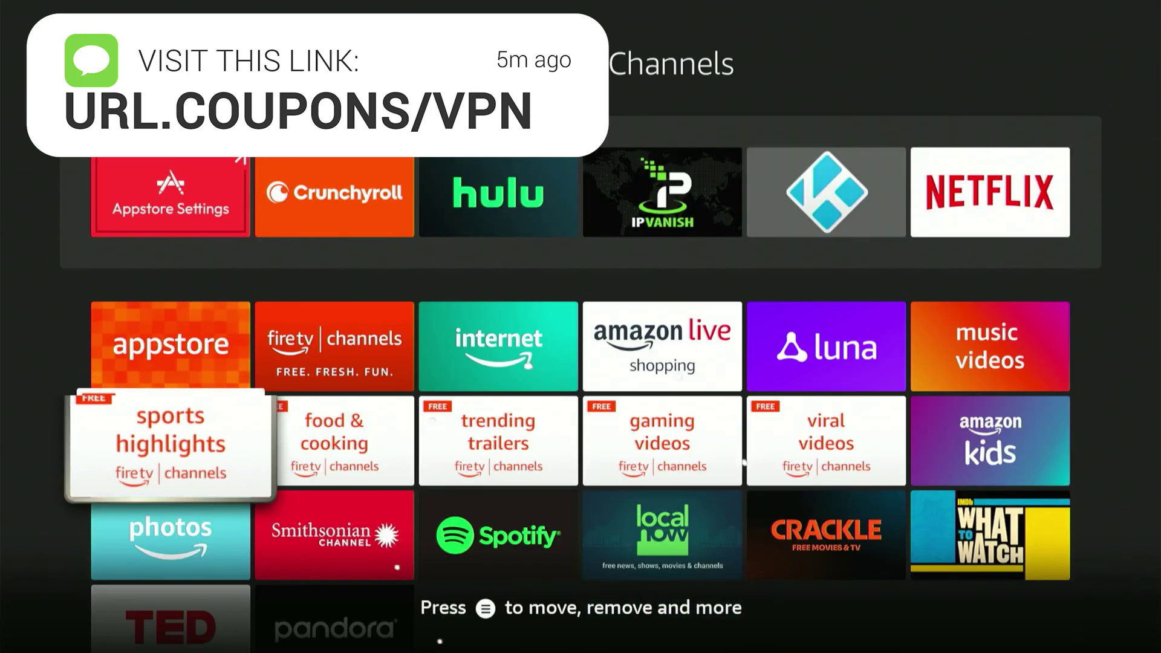
{"action": "key", "text": "Right"}
{"action": "key", "text": "Right"}
{"action": "key", "text": "Right"}
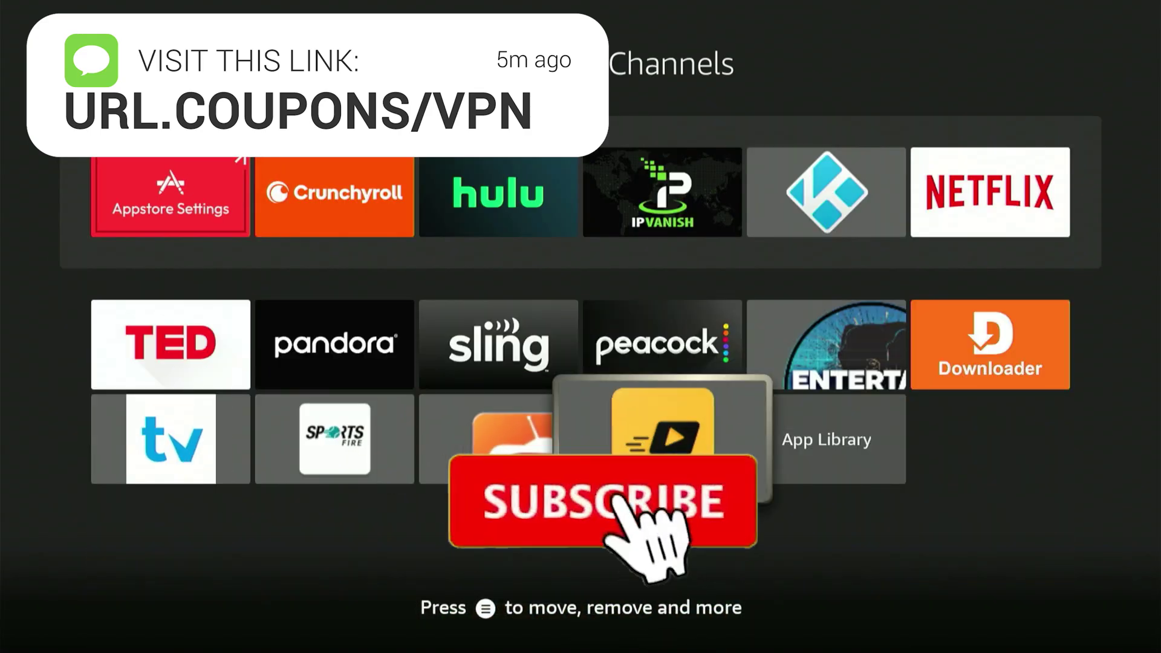
{"action": "key", "text": "Up"}
{"action": "key", "text": "Right"}
{"action": "key", "text": "Right"}
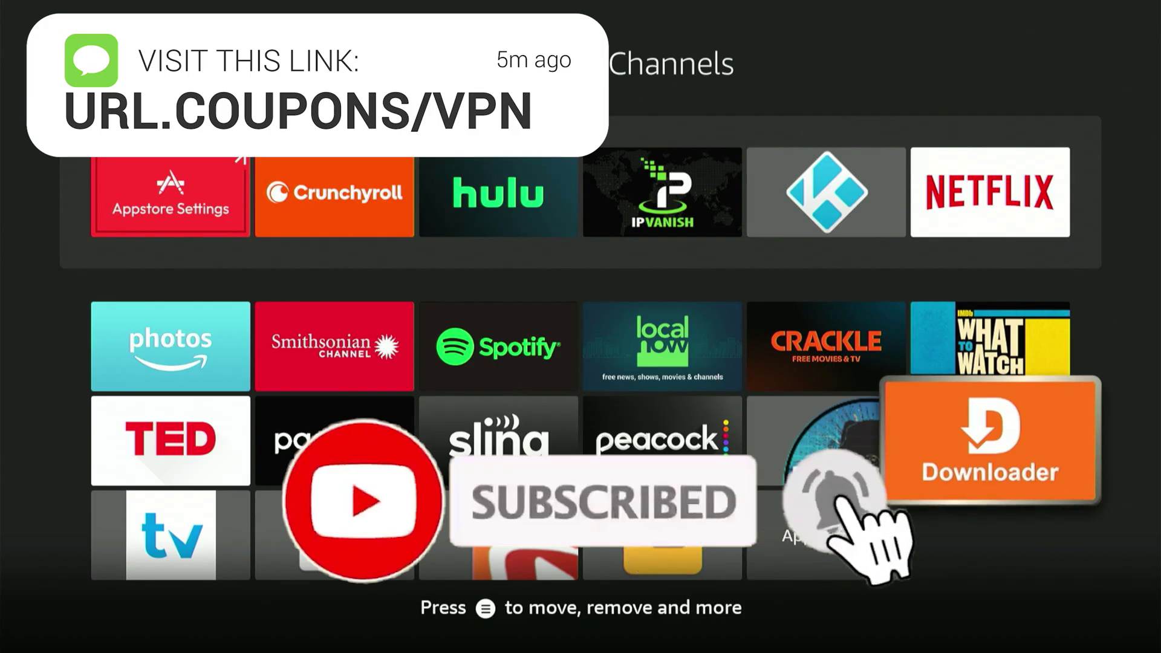
{"action": "key", "text": "Menu"}
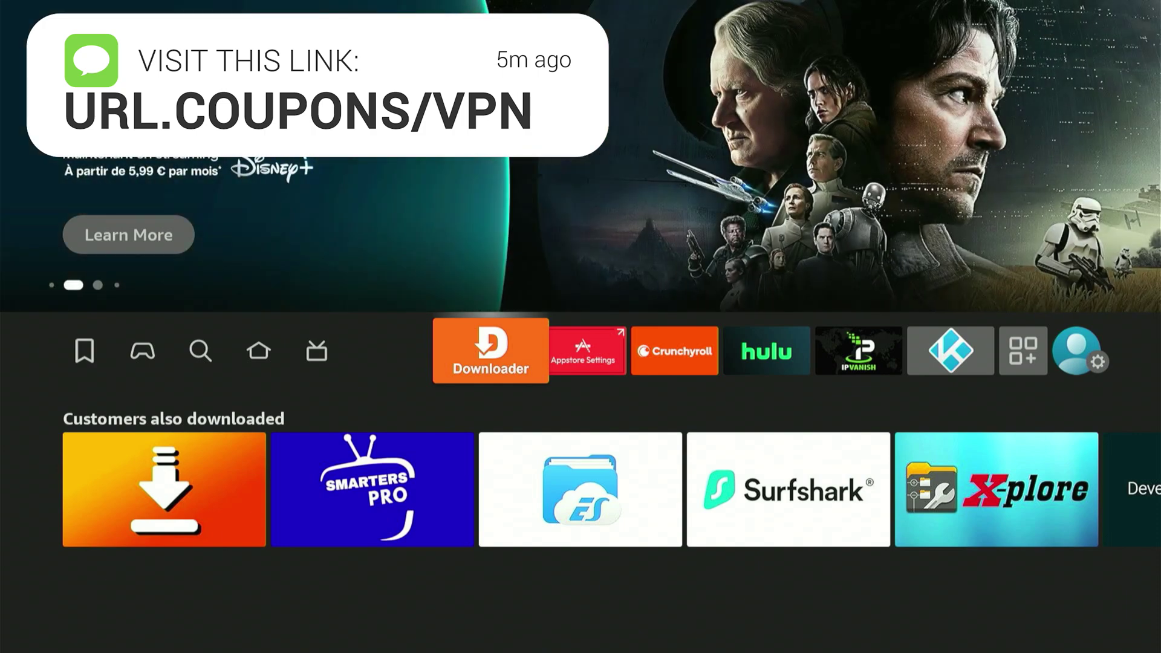
Step: Open IPVanish from the home screen's app row and view its settings, returning to the connection screen
{"action": "key", "text": "Right"}
{"action": "key", "text": "Right"}
{"action": "key", "text": "Right"}
{"action": "key", "text": "Right"}
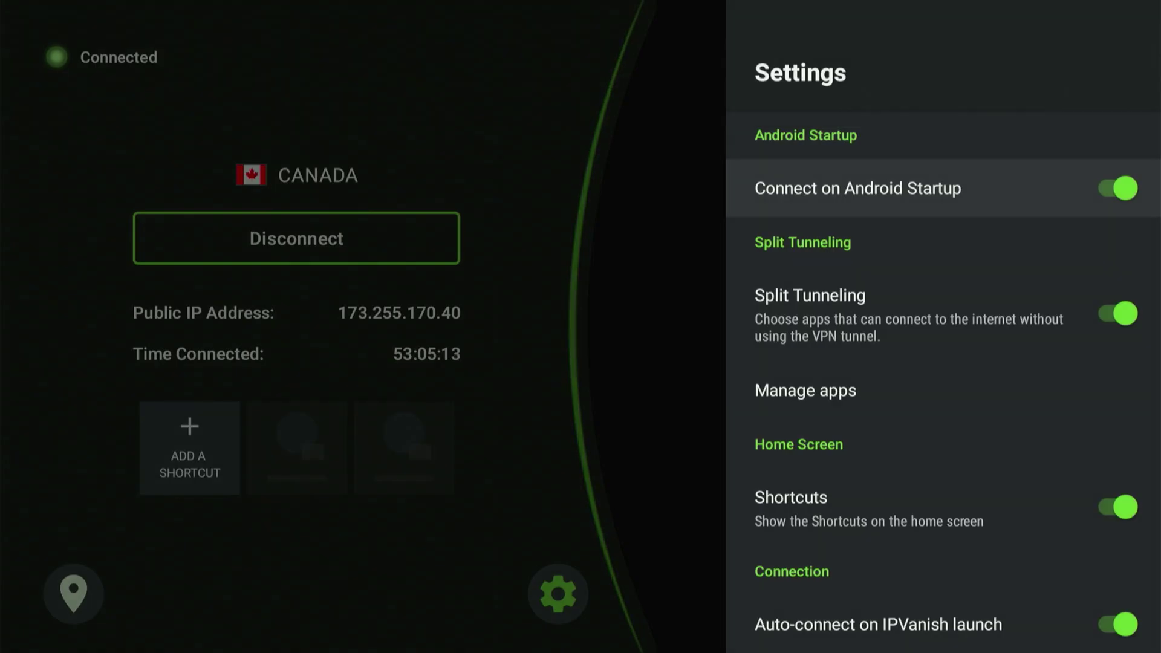
{"action": "key", "text": "Escape"}
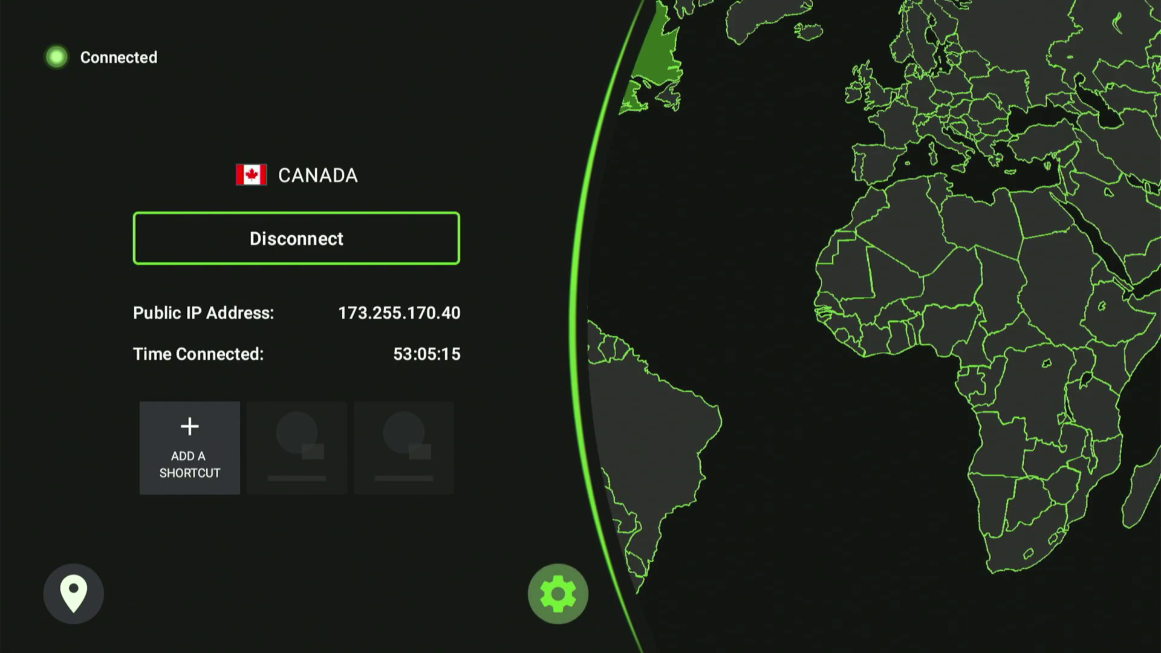